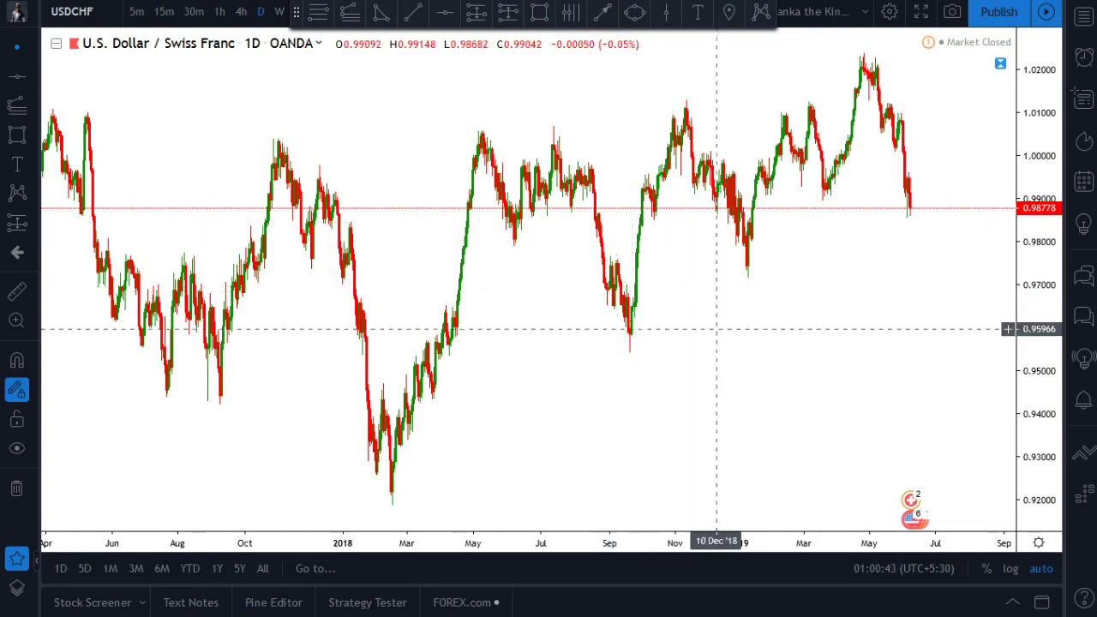
# Draw a horizontal line across the daily USDCHF chart at 0.98595, along the latest June 2019 low.
pyautogui.scroll(2, 721, 287)
pyautogui.scroll(4, 720, 286)
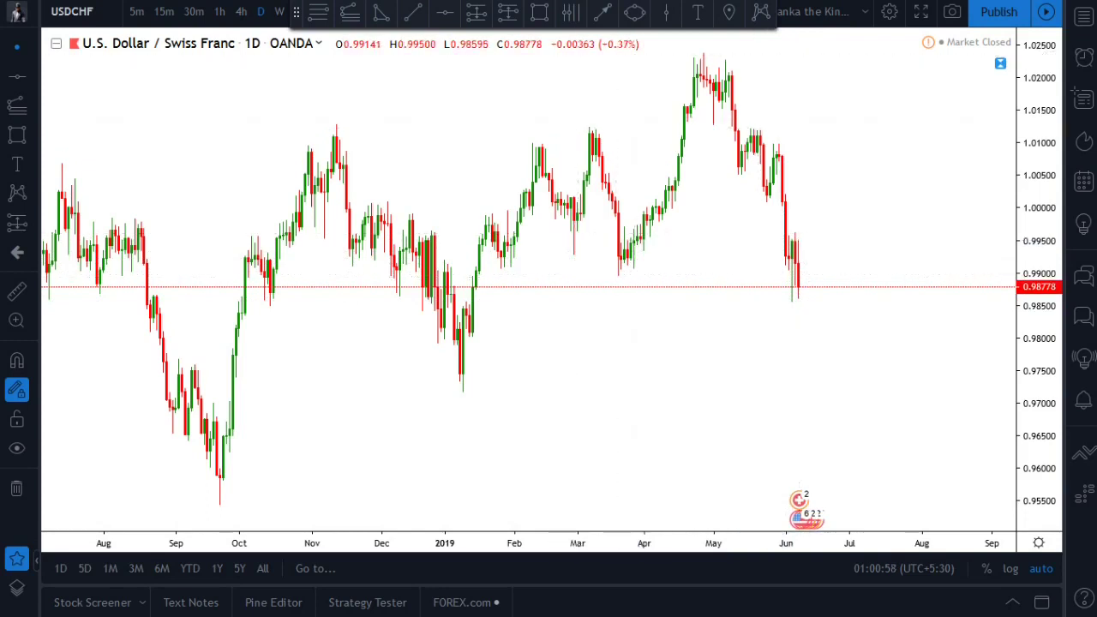
pyautogui.hotkey('alt', 'h')
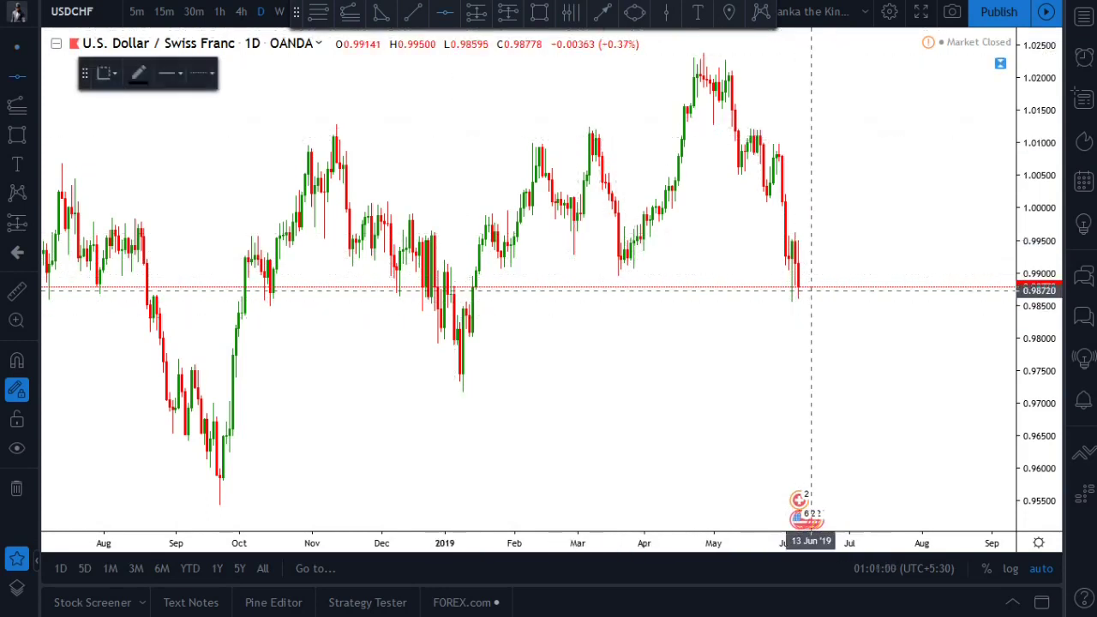
pyautogui.click(811, 299)
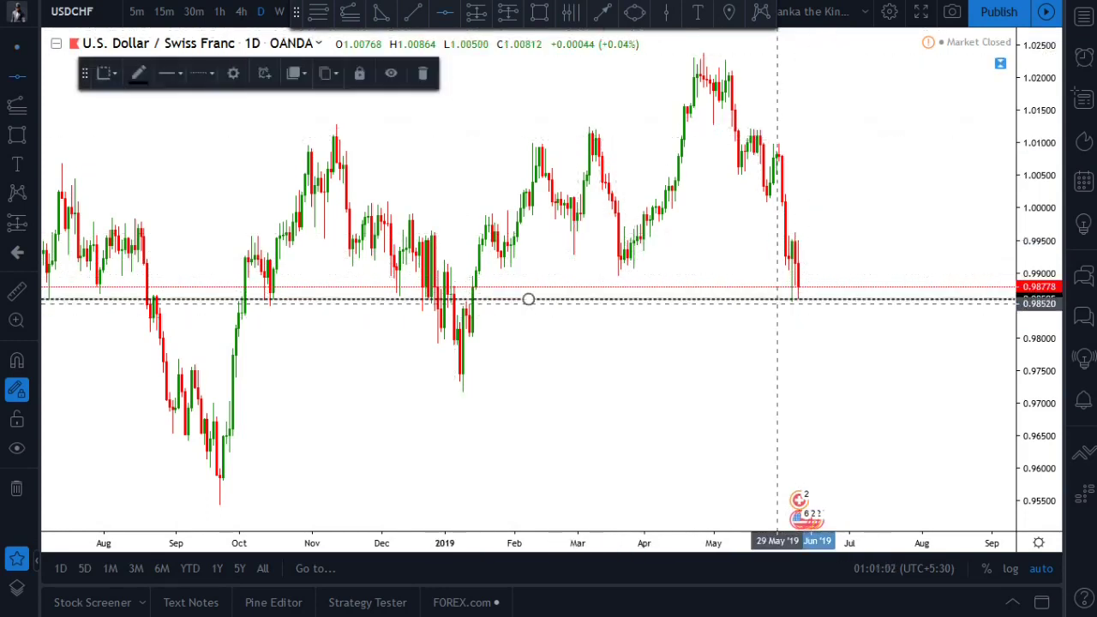
pyautogui.rightClick(778, 299)
pyautogui.click(649, 264)
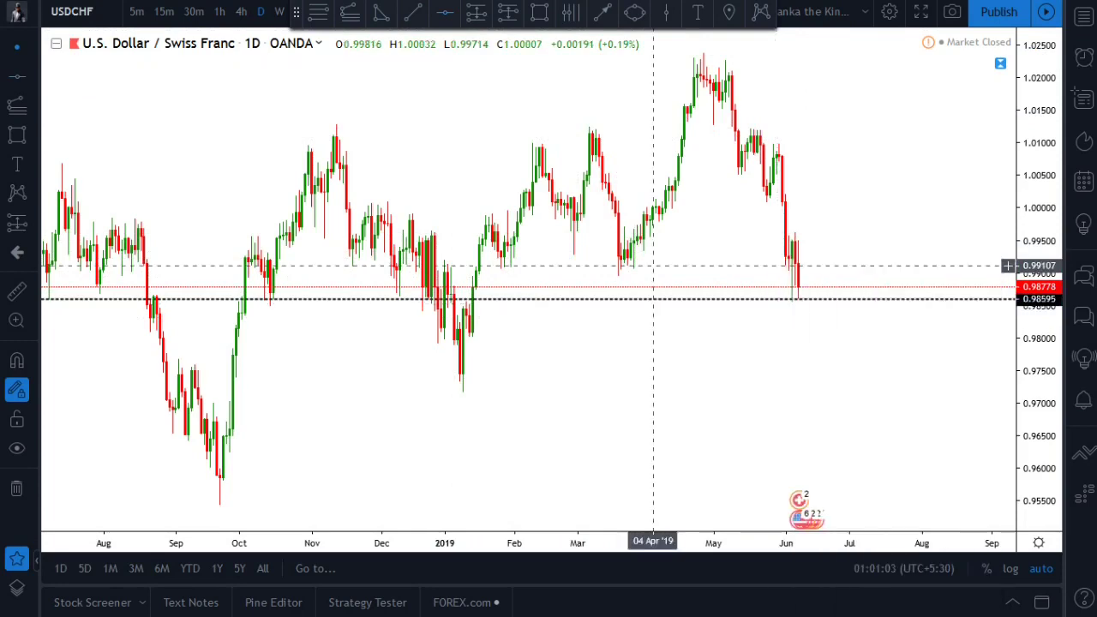
# Draw a Fibonacci extension from the 25 Apr '19 high to the March low near 0.98951 and back up to 1.02378 at 09 Jul '19.
pyautogui.scroll(-3, 653, 266)
pyautogui.scroll(-5, 653, 266)
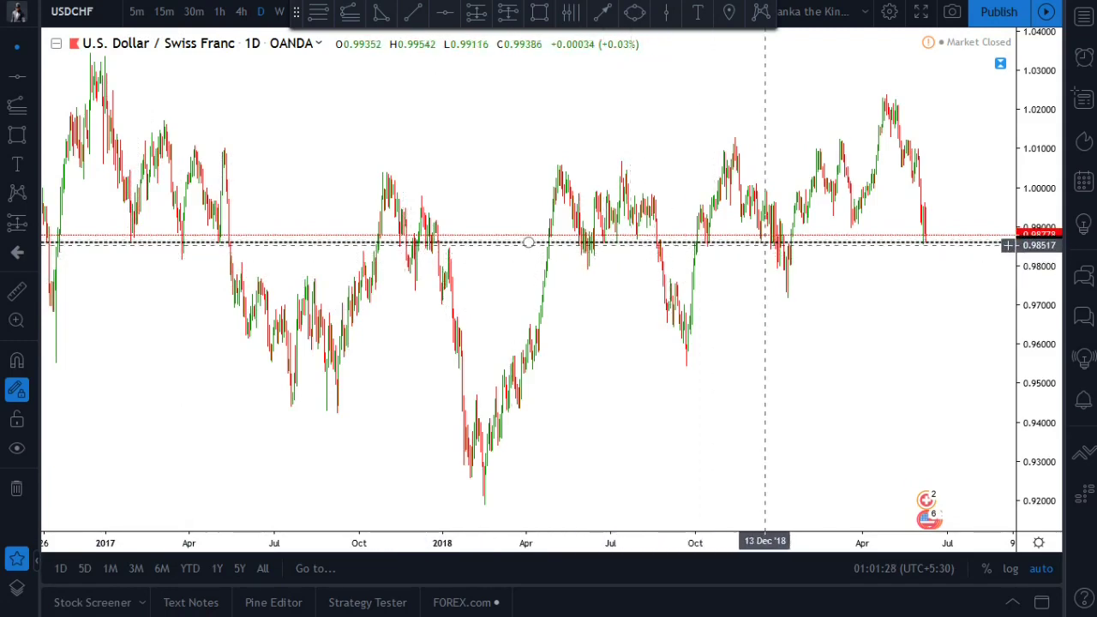
pyautogui.scroll(3, 896, 283)
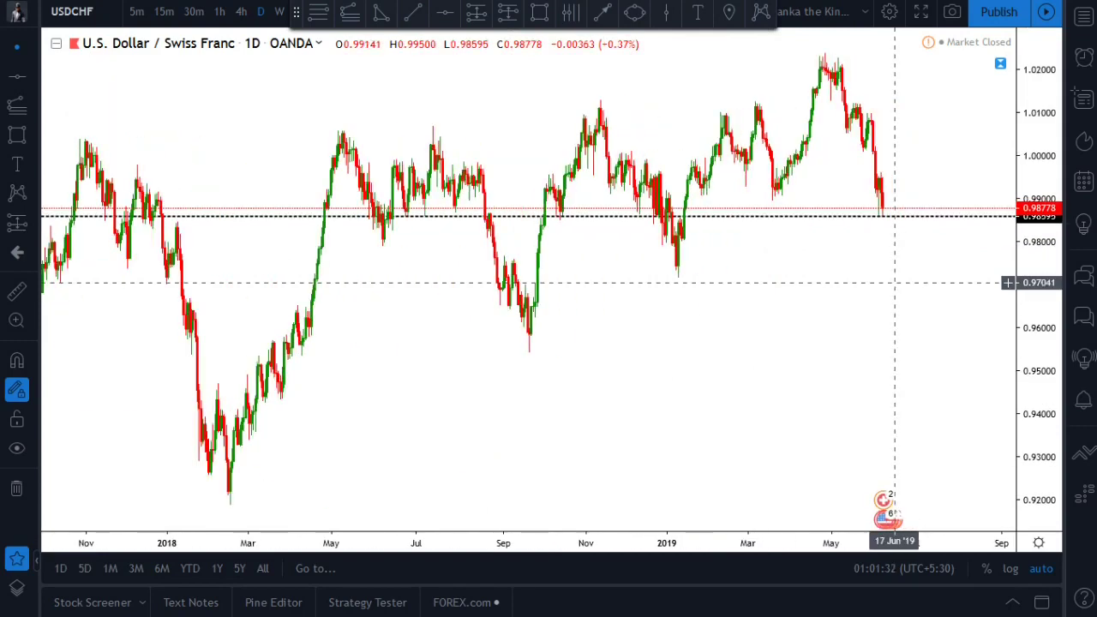
pyautogui.scroll(5, 896, 283)
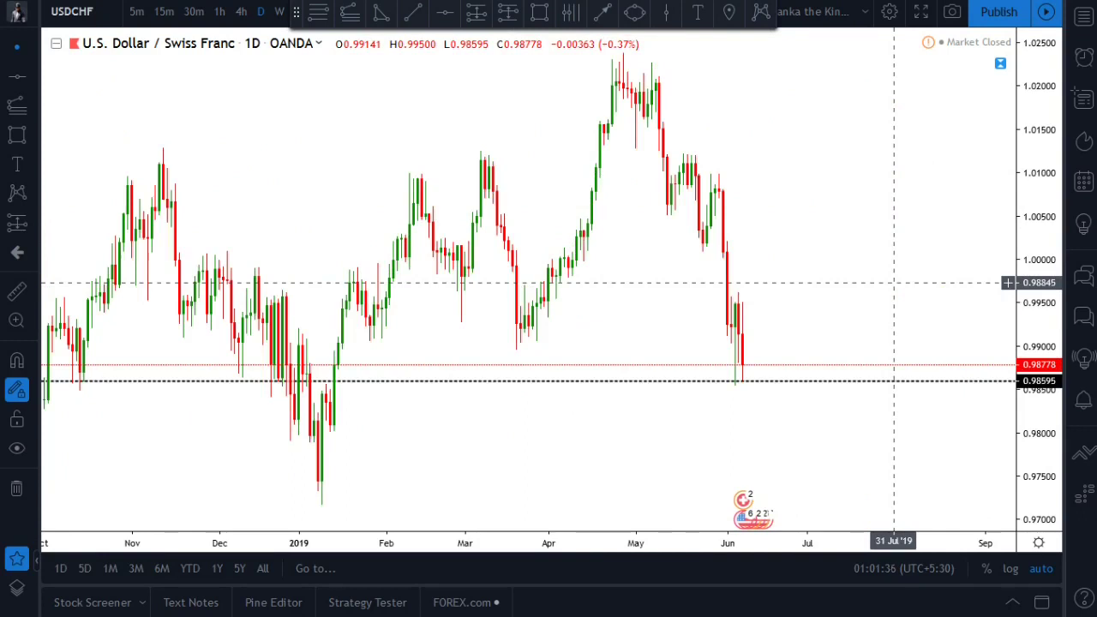
pyautogui.scroll(-1, 894, 283)
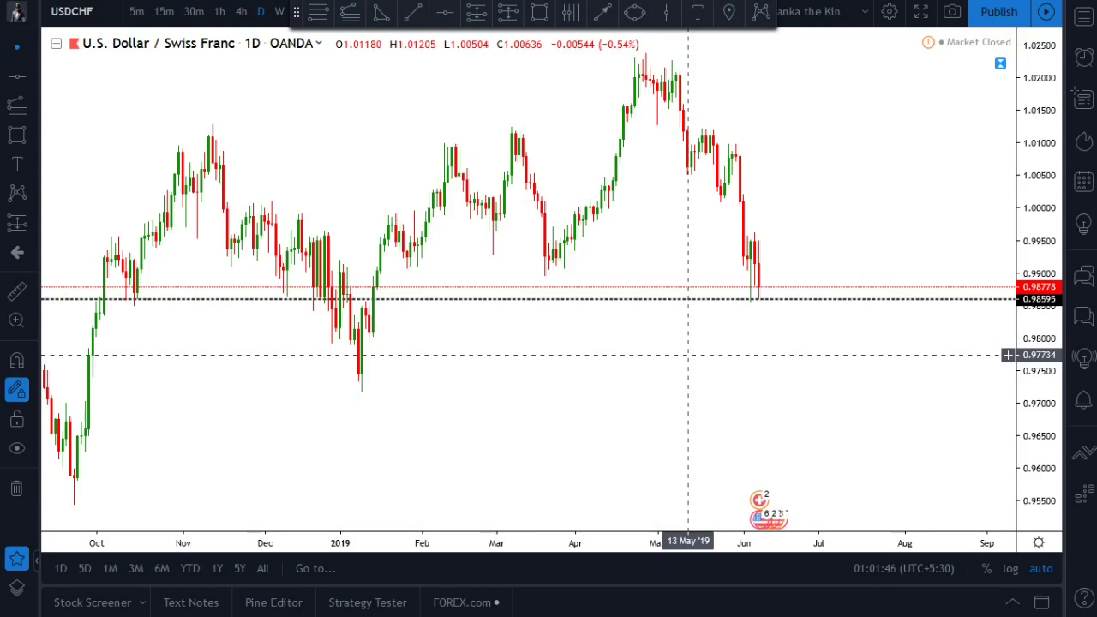
pyautogui.scroll(1, 689, 354)
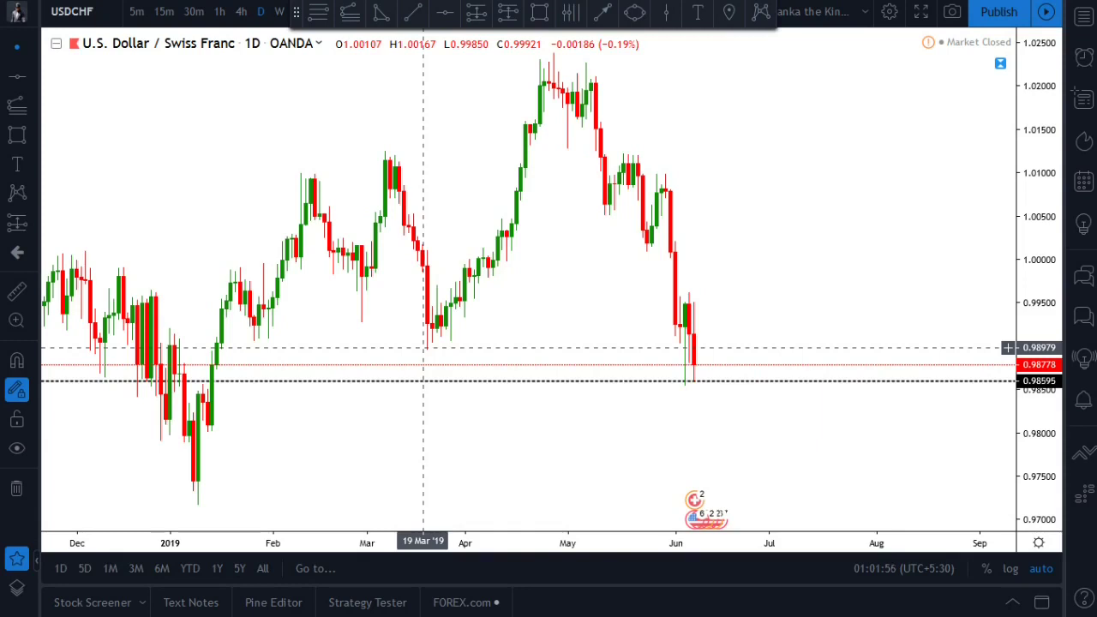
pyautogui.click(350, 11)
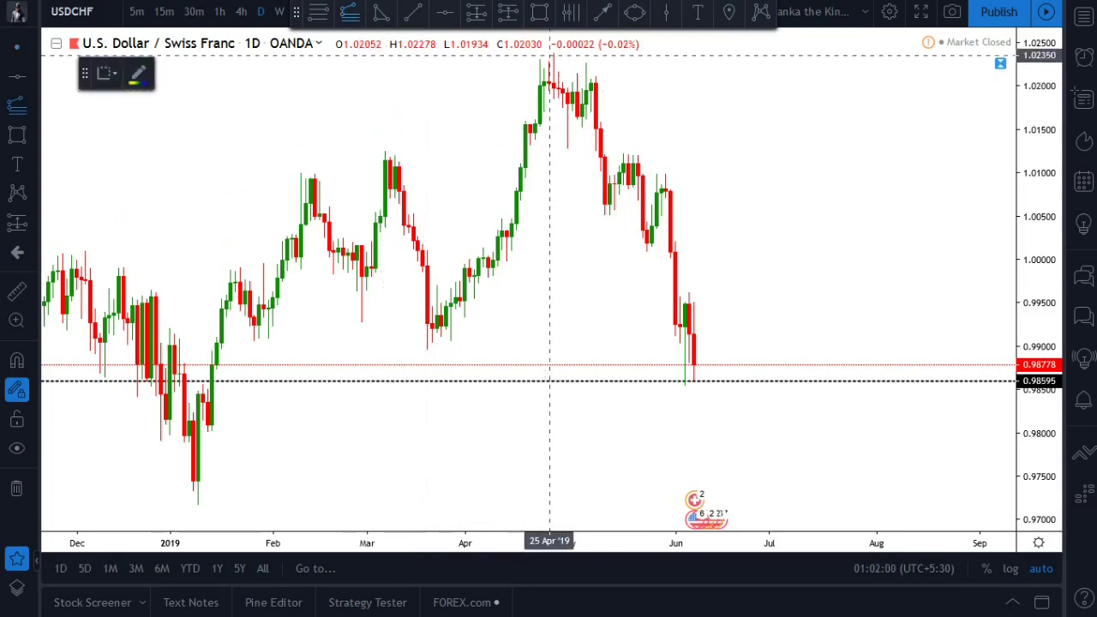
pyautogui.click(549, 54)
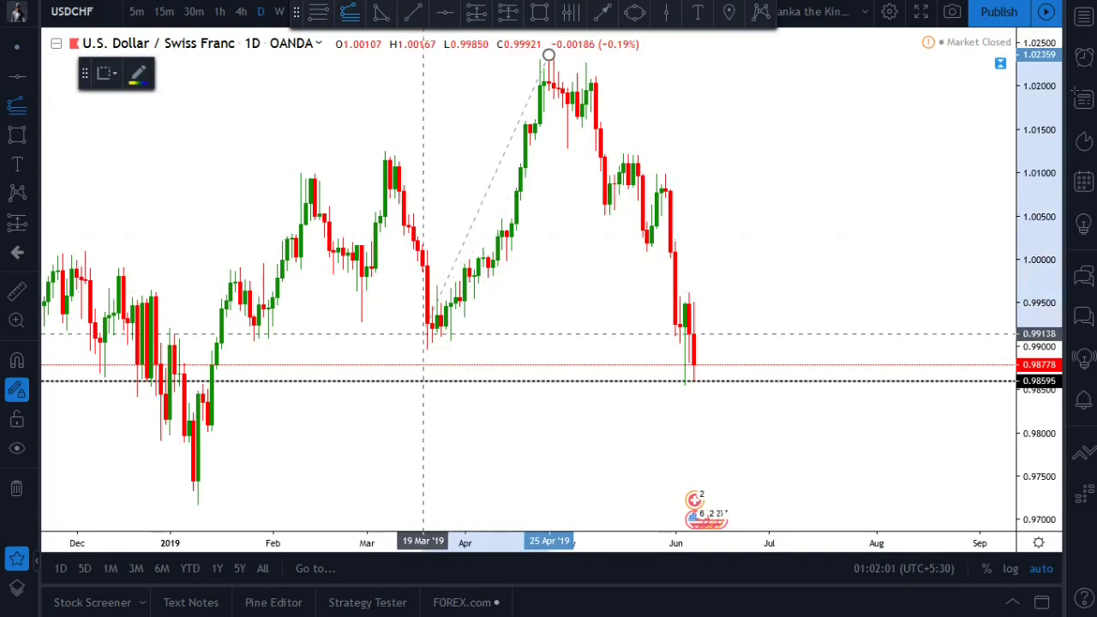
pyautogui.click(414, 350)
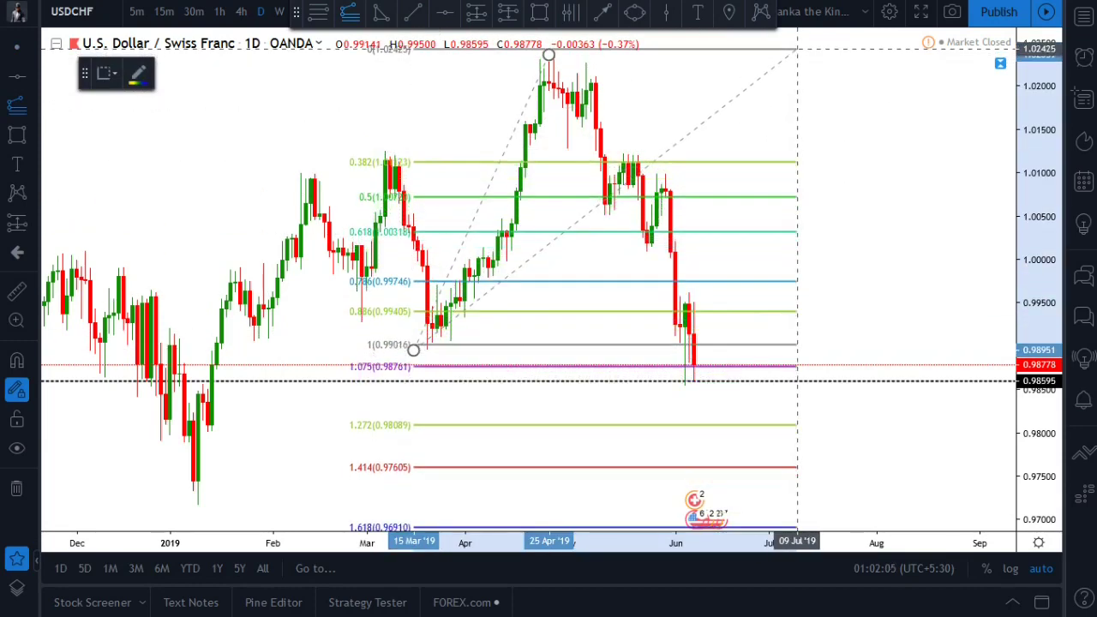
pyautogui.click(797, 53)
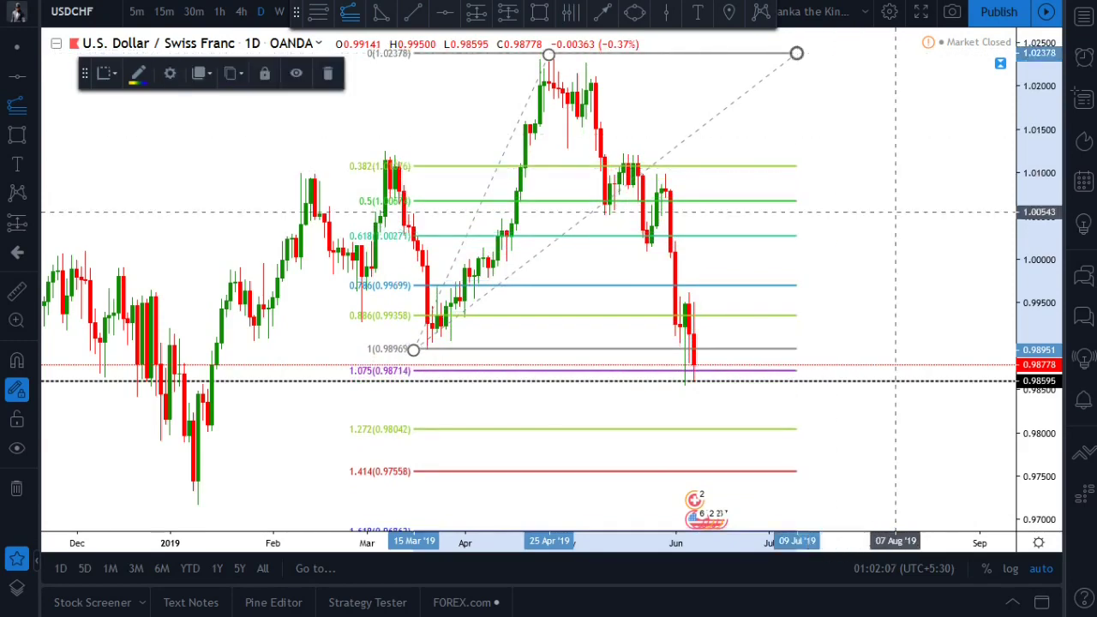
pyautogui.click(897, 211)
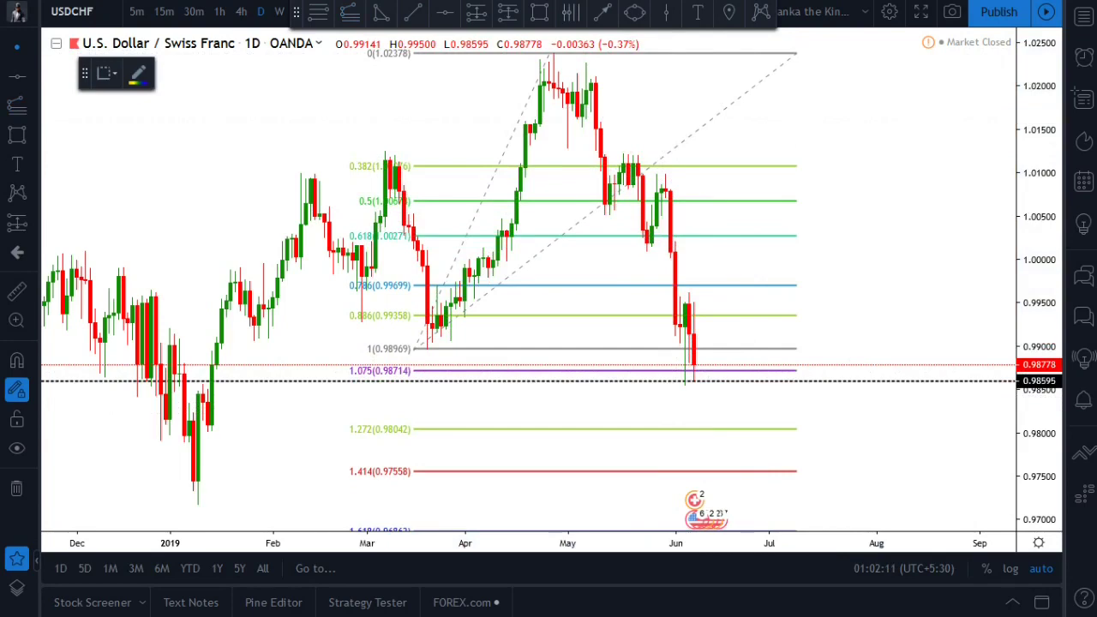
# Draw a triangle from the 20 Mar '19 low at 0.98960 to the 26 Apr high at 1.02387 and the 13 May low at 1.00524.
pyautogui.click(16, 134)
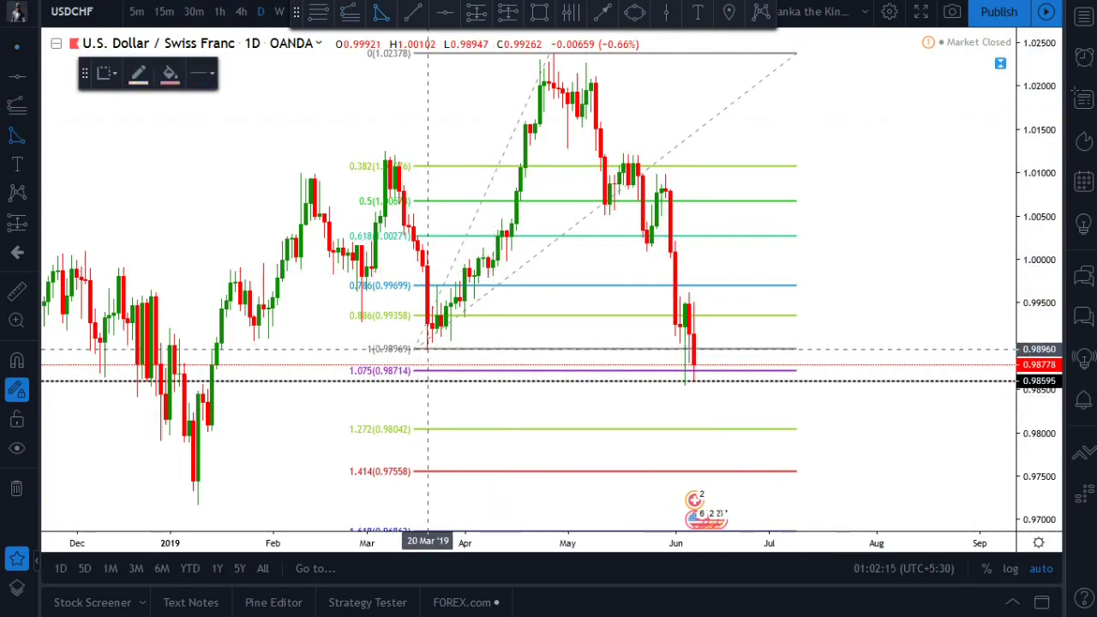
pyautogui.click(428, 349)
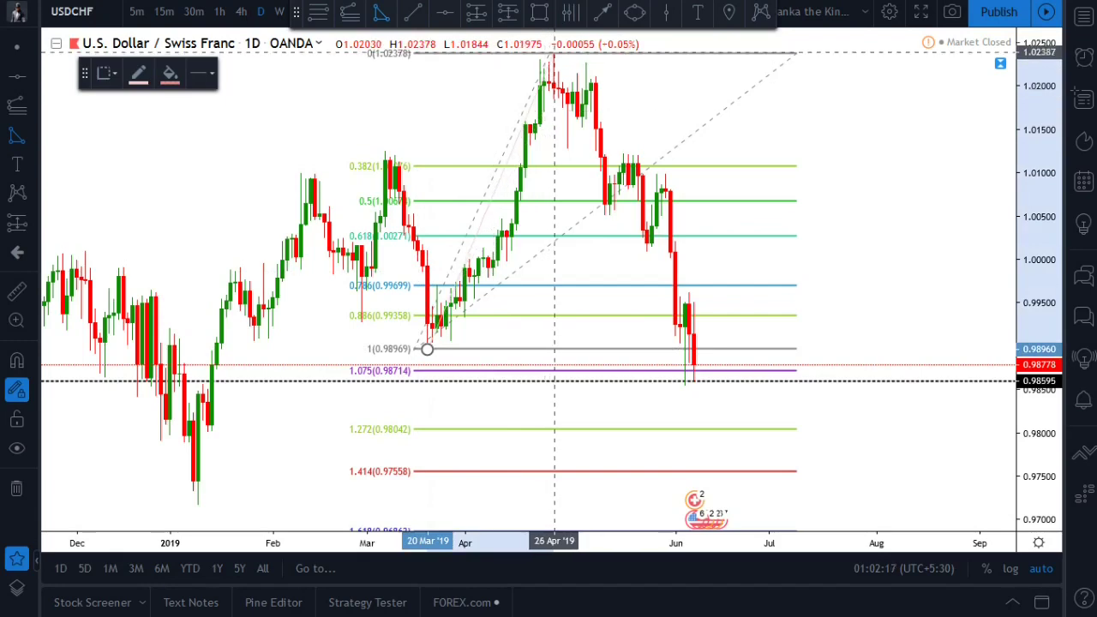
pyautogui.click(554, 53)
pyautogui.click(606, 213)
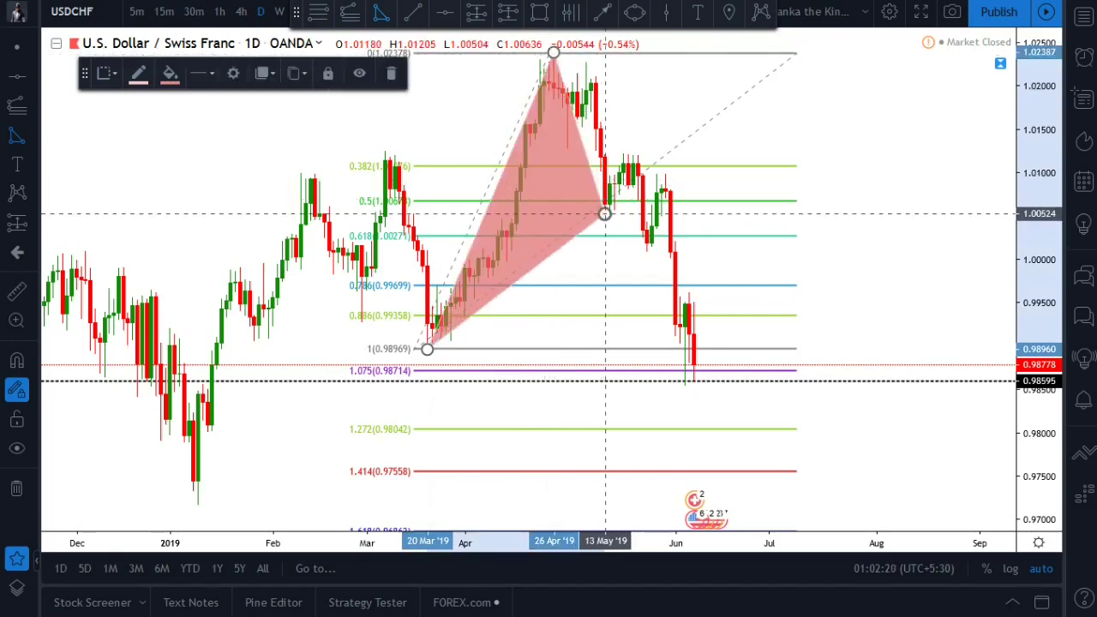
# Draw a second triangle from the first one's 13 May '19 corner to 1.01198 at 21 May and 0.98613 at 14 Jun.
pyautogui.click(633, 156)
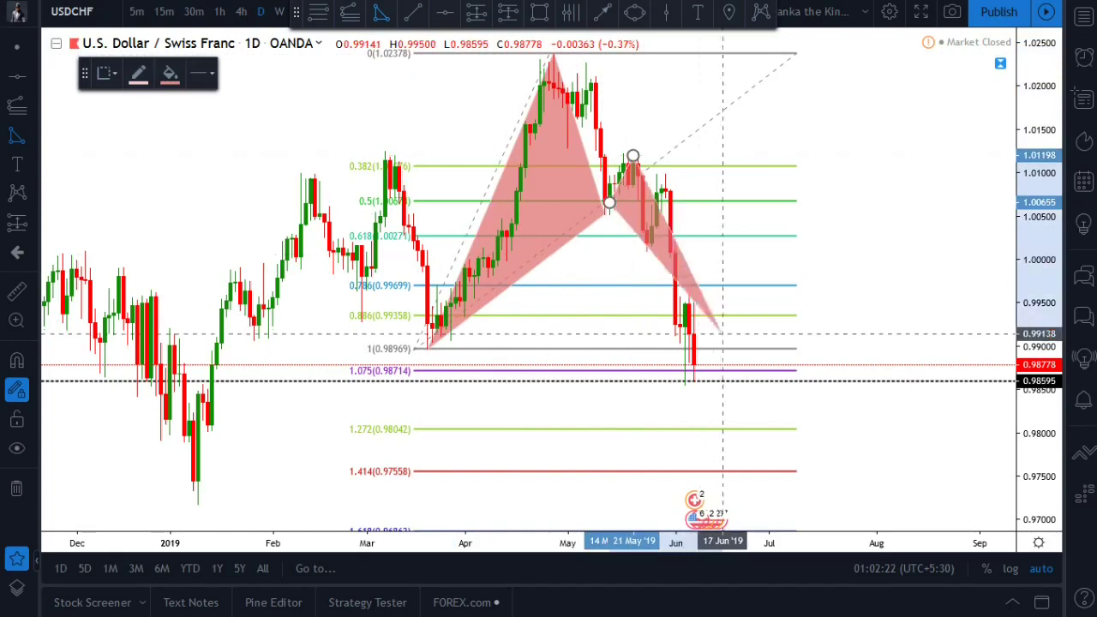
pyautogui.click(715, 380)
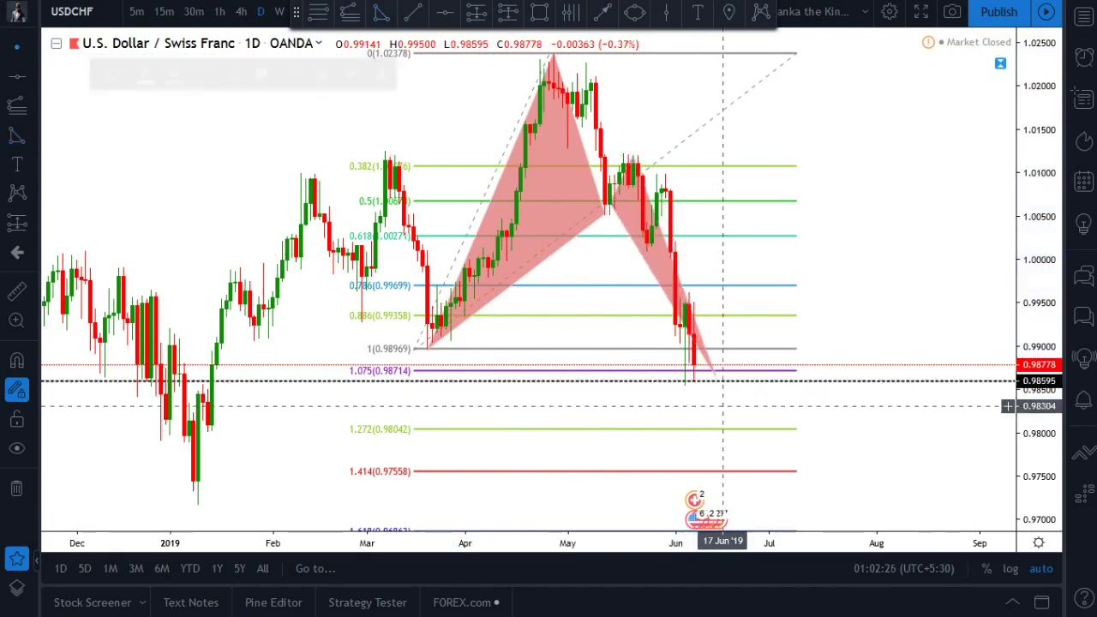
pyautogui.click(606, 212)
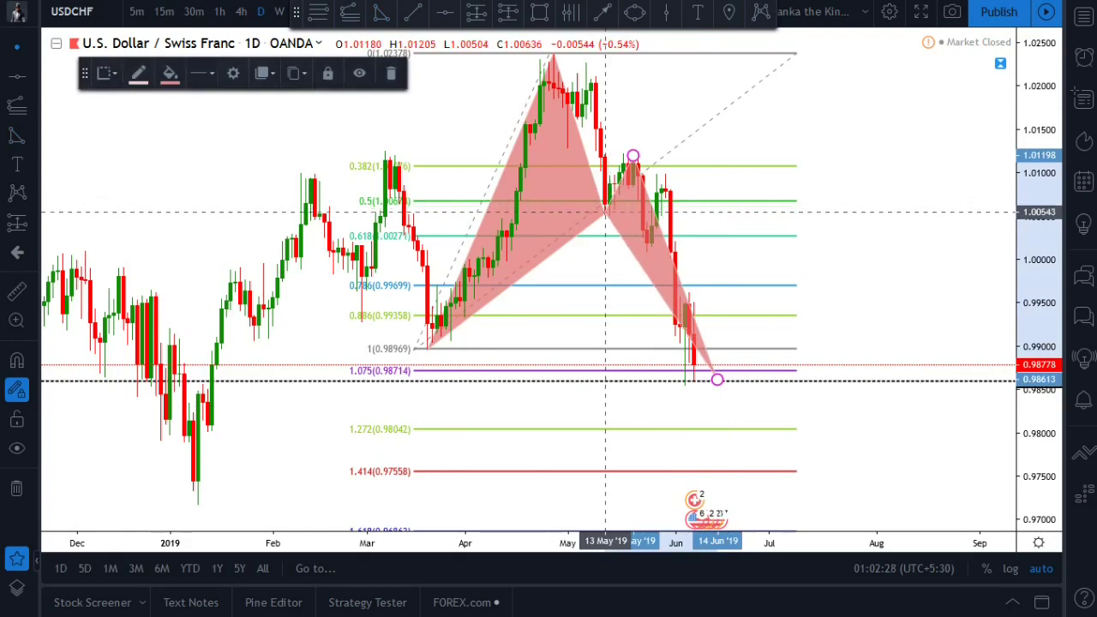
pyautogui.click(610, 251)
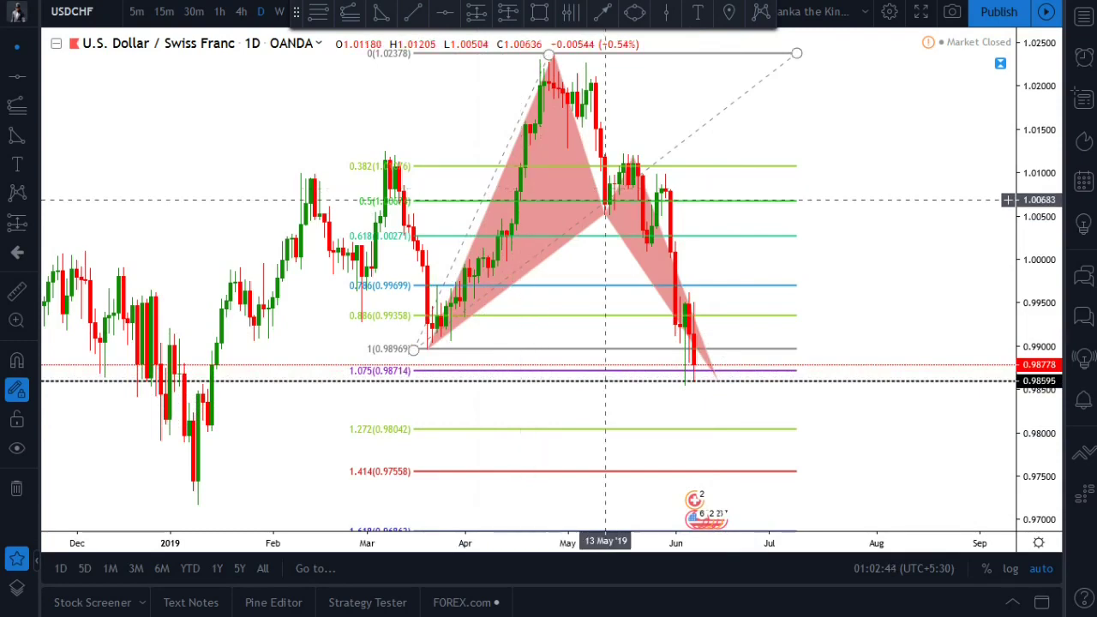
# Shade the 1.075 to 1.272 Fibonacci zone with a rectangle from 29 Apr to 29 Jul '19, and delete the Fibonacci extension.
pyautogui.press('F11')
pyautogui.press('F11')
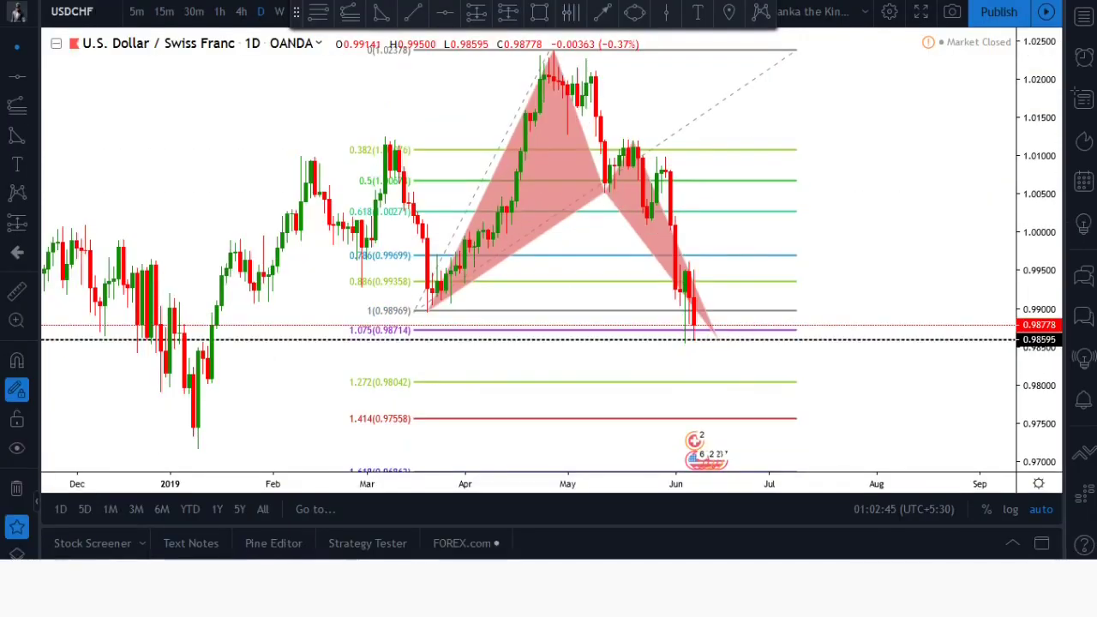
pyautogui.click(539, 11)
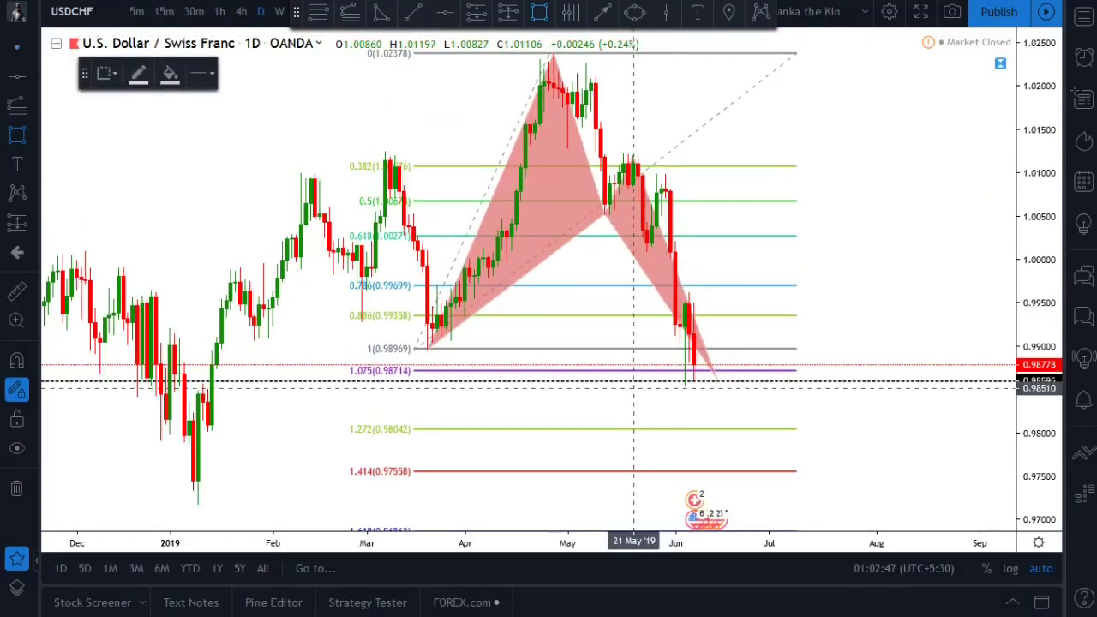
pyautogui.click(559, 371)
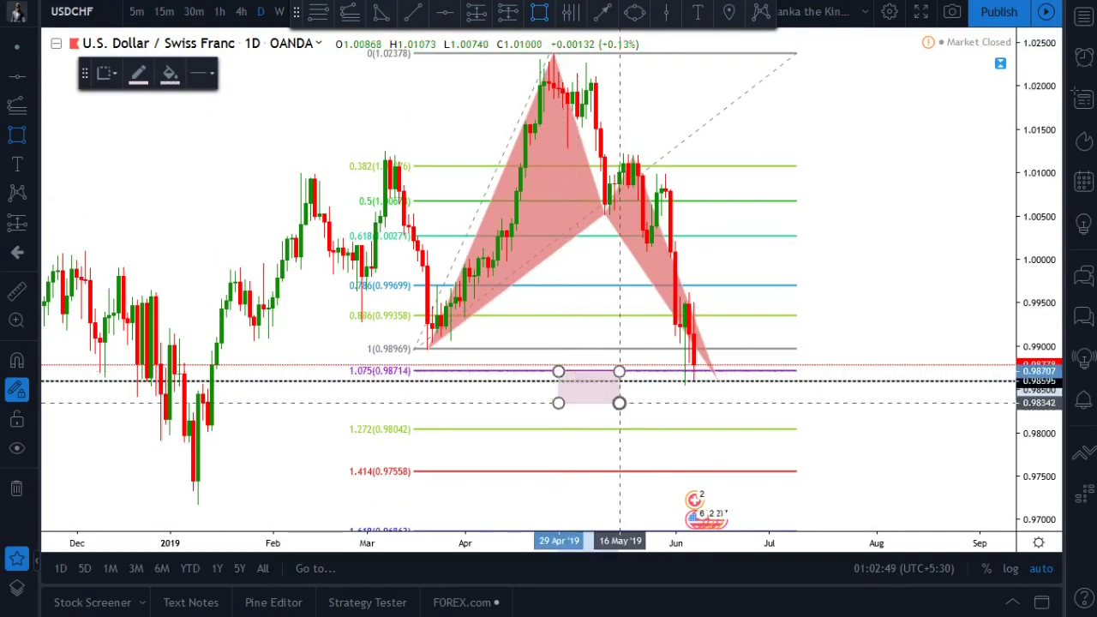
pyautogui.click(857, 427)
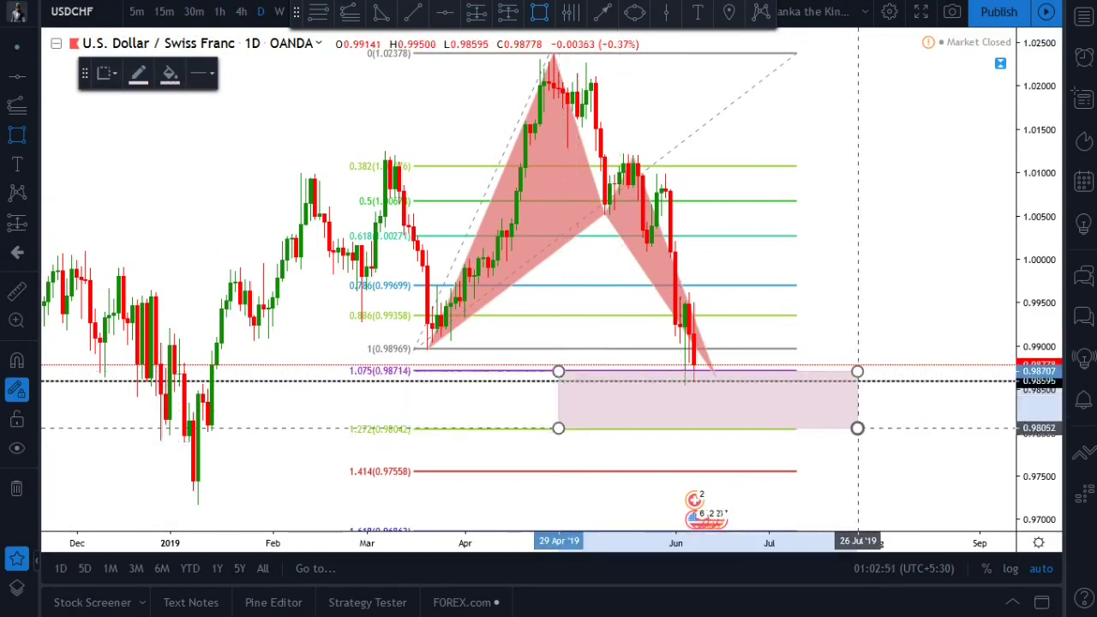
pyautogui.click(862, 430)
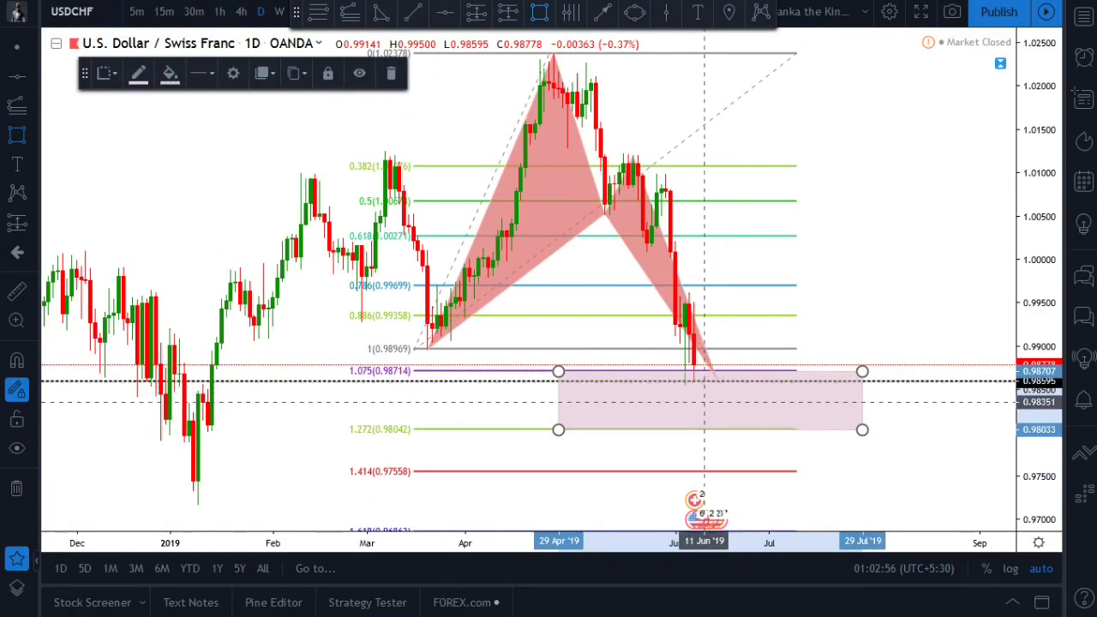
pyautogui.click(755, 350)
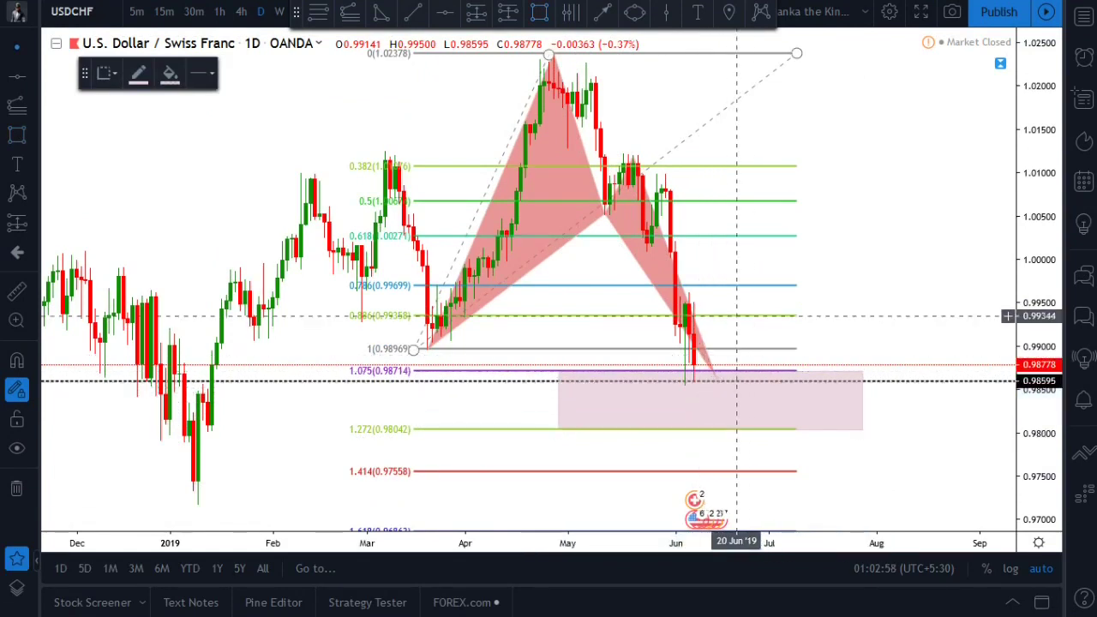
pyautogui.click(737, 316)
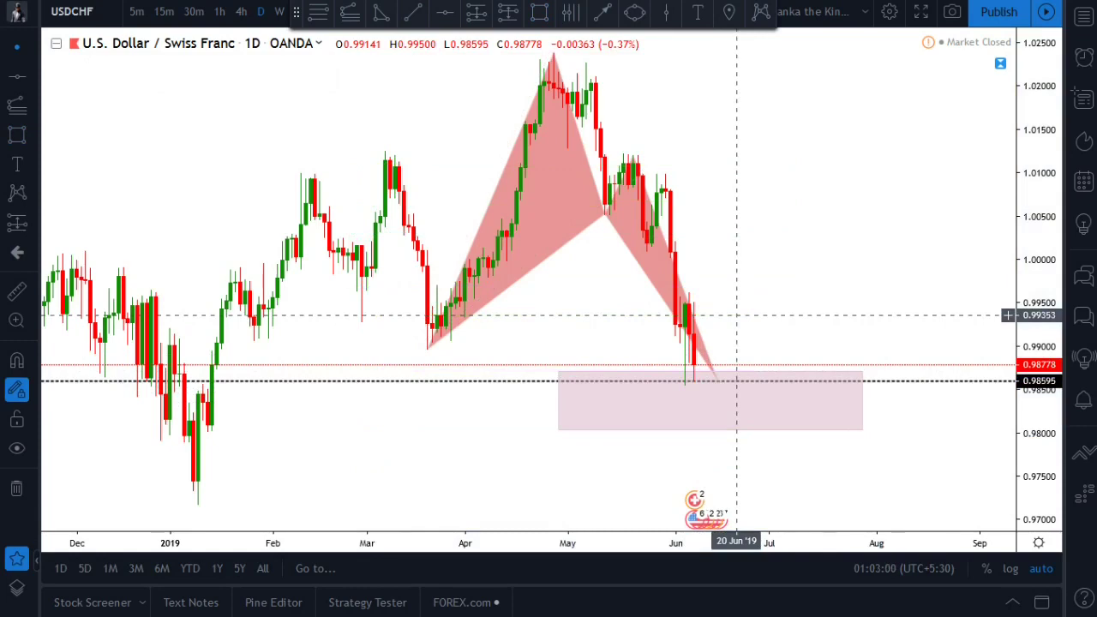
# Switch the chart to the 4-hour timeframe and bring the latest candles and the whole shaded zone into view.
pyautogui.click(241, 11)
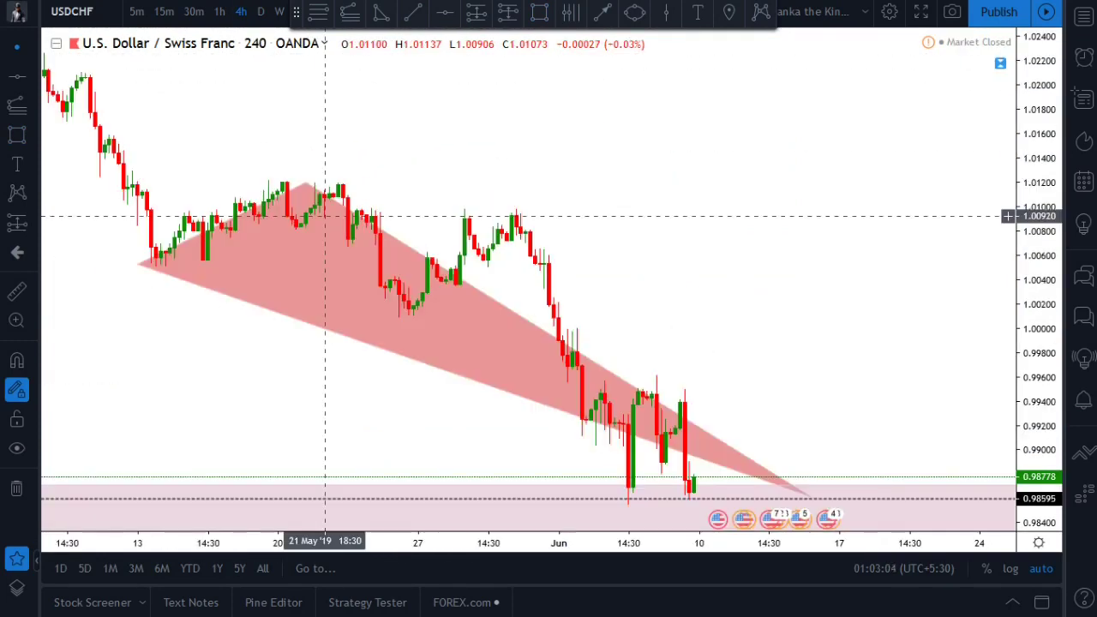
pyautogui.scroll(-2, 729, 263)
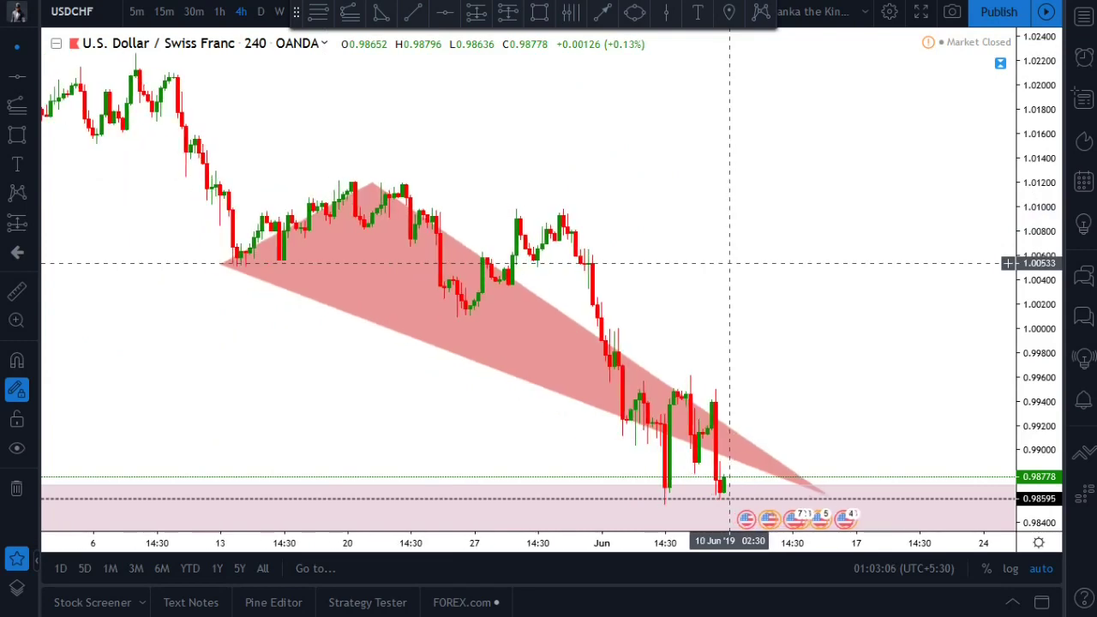
pyautogui.scroll(4, 731, 263)
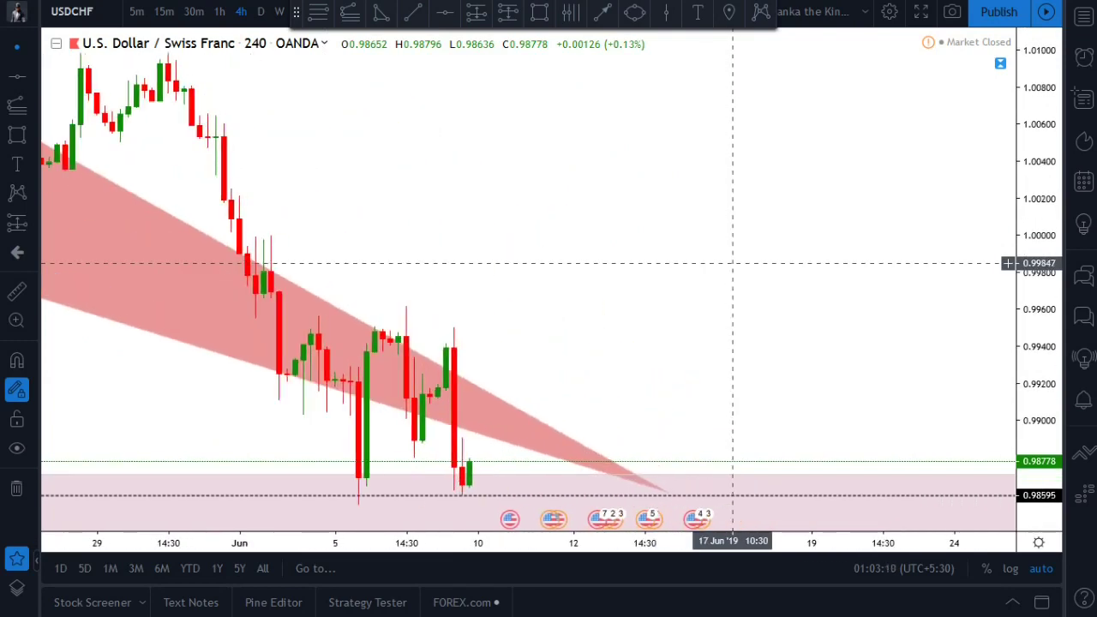
pyautogui.moveTo(703, 343); pyautogui.dragTo(813, 196)
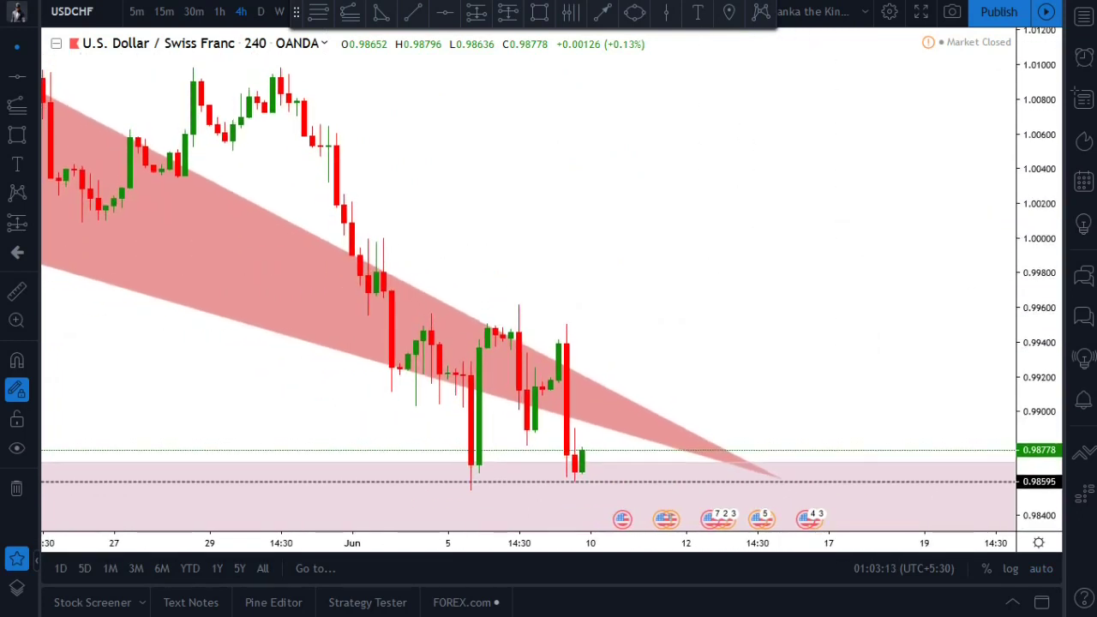
pyautogui.moveTo(919, 400); pyautogui.dragTo(940, 261)
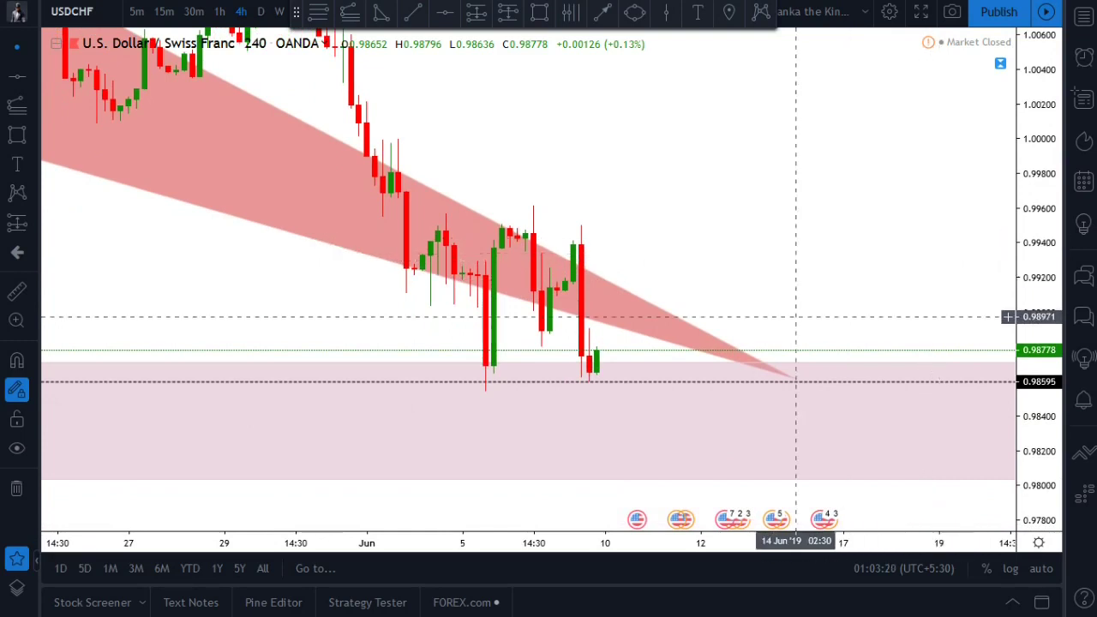
pyautogui.moveTo(779, 248); pyautogui.dragTo(771, 185)
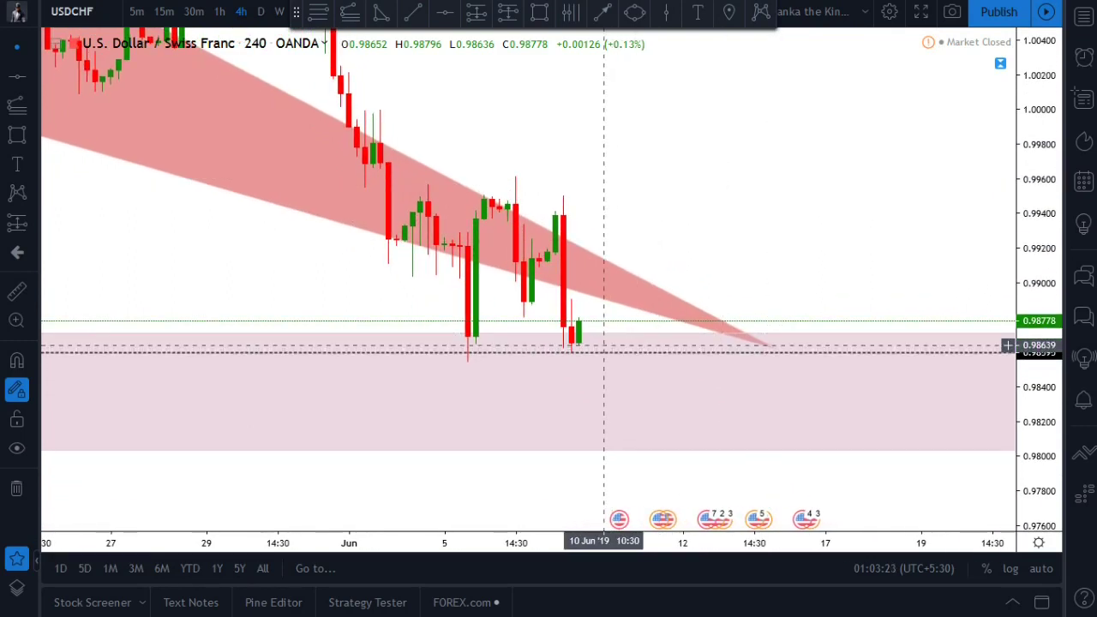
pyautogui.moveTo(604, 338); pyautogui.dragTo(603, 327)
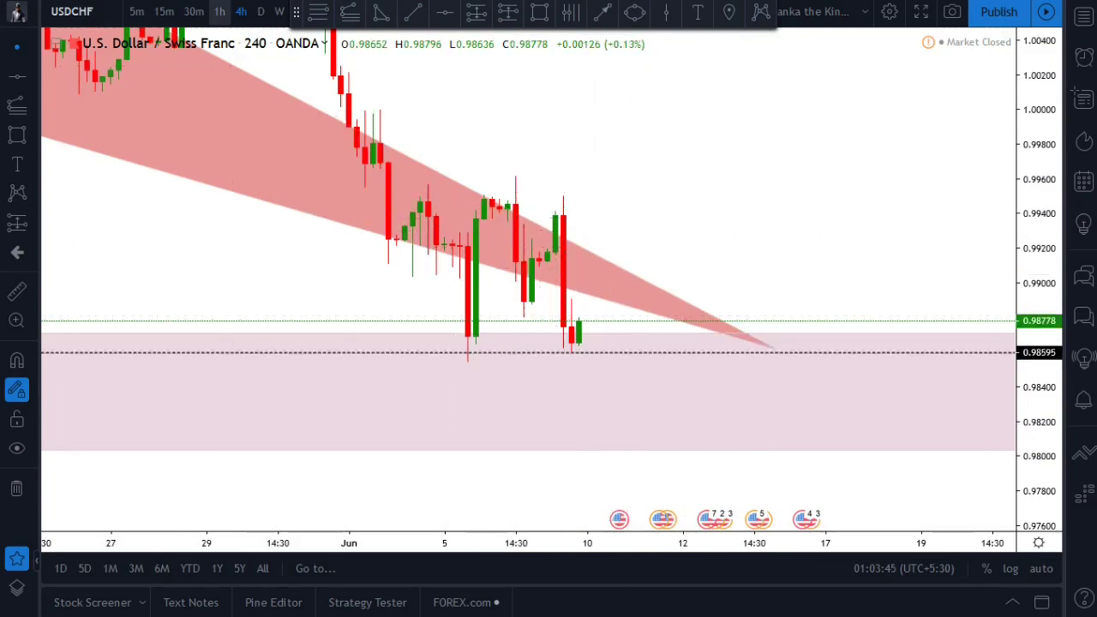
# Switch the chart to the 1-hour timeframe and enlarge the early June swings around the shaded zone.
pyautogui.click(220, 11)
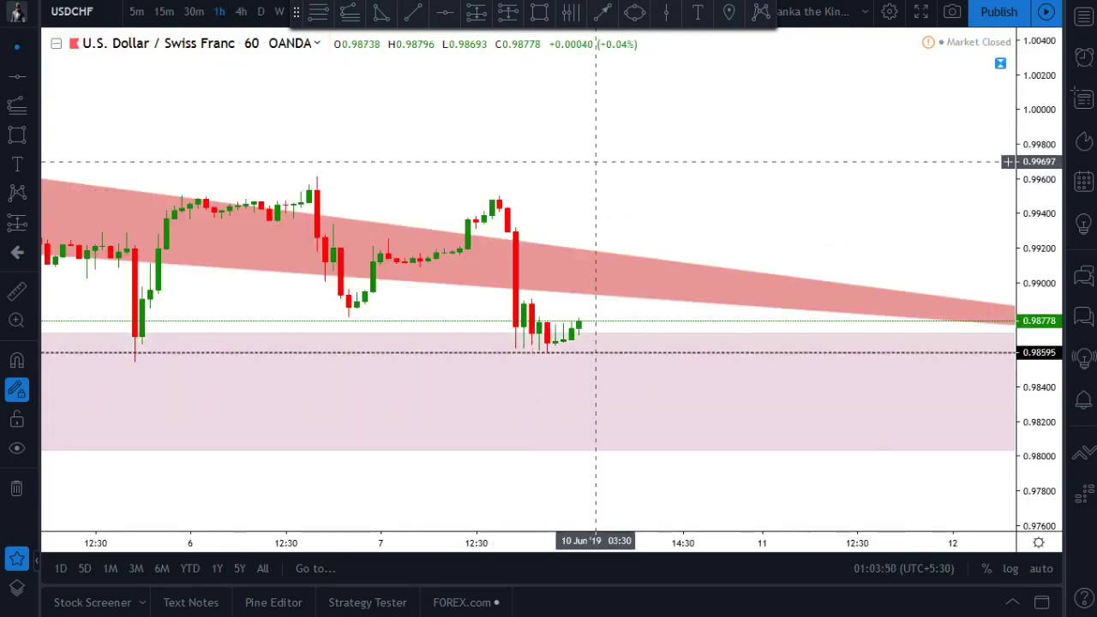
pyautogui.moveTo(1039, 282); pyautogui.dragTo(1039, 222)
pyautogui.scroll(1, 934, 222)
pyautogui.scroll(1, 933, 222)
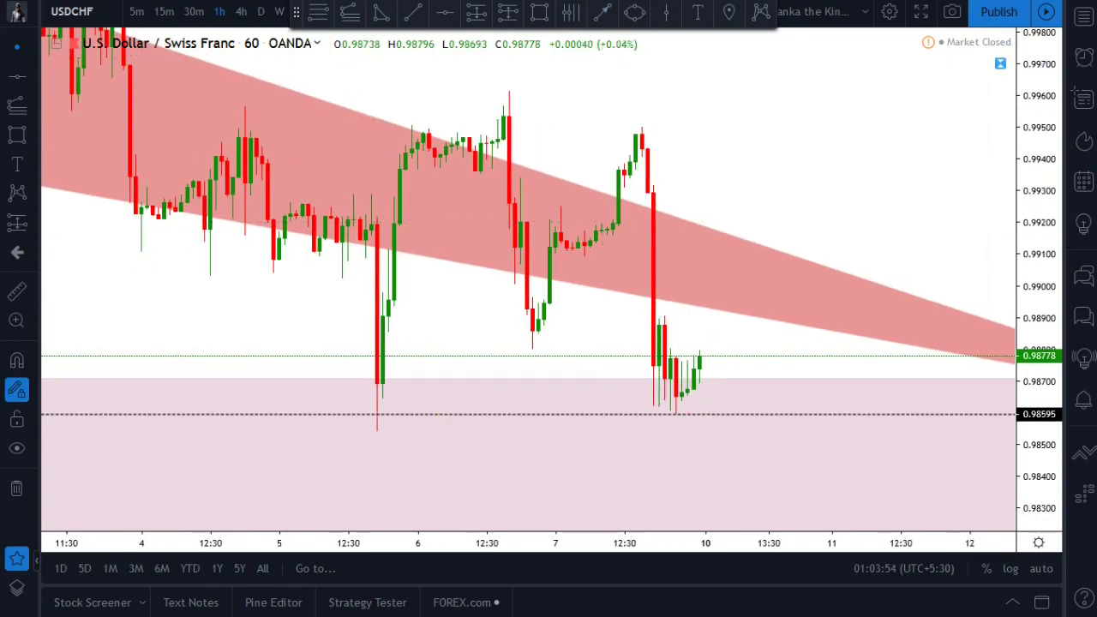
# Draw two joined triangles through 0.98538 on 5 Jun '19, 0.99615 and 0.98794 on 6 Jun, and 0.99495 and 0.98589 on 7 Jun.
pyautogui.click(377, 432)
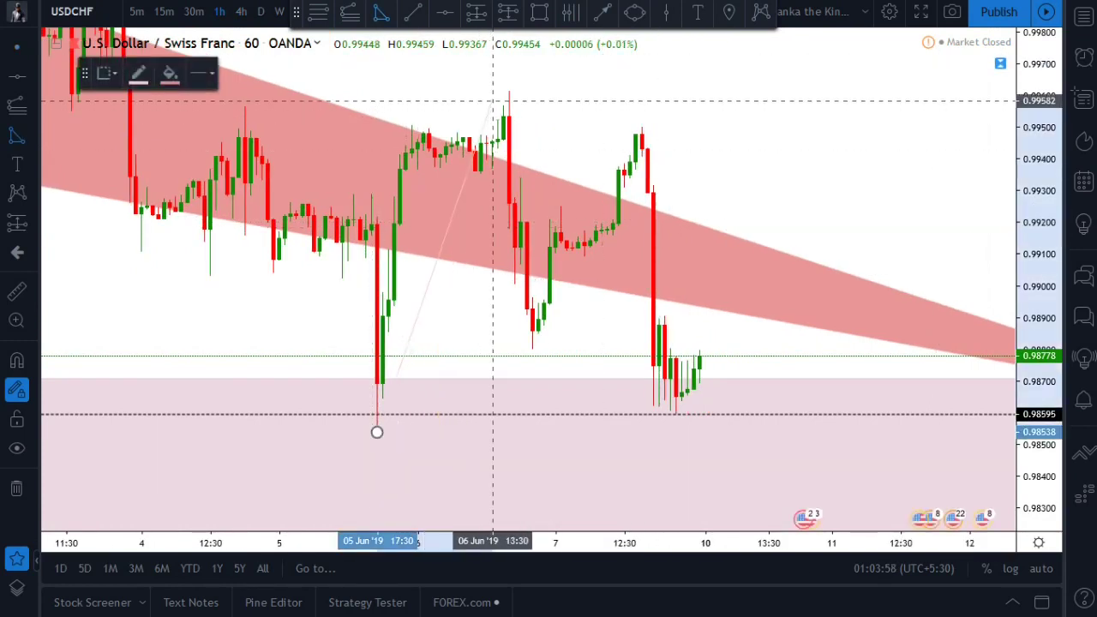
pyautogui.click(510, 90)
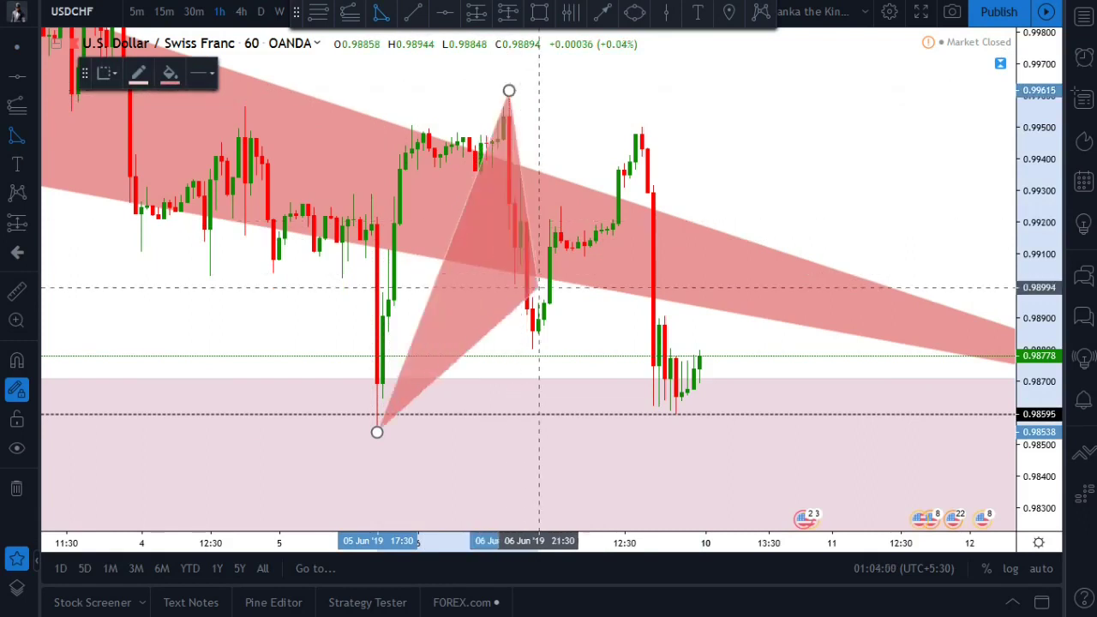
pyautogui.click(533, 352)
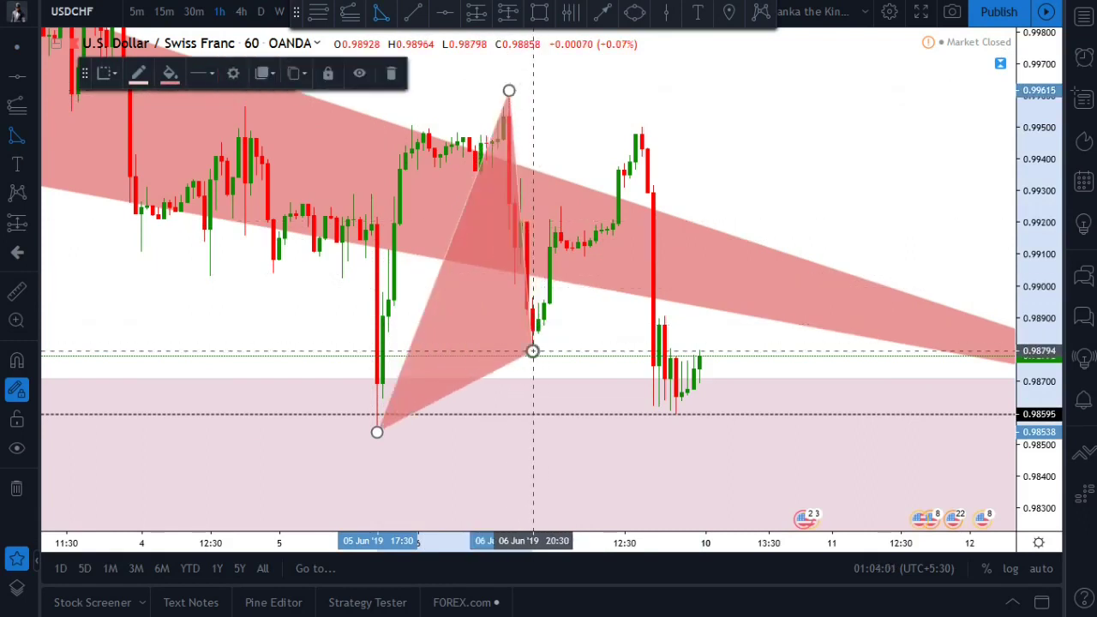
pyautogui.click(643, 129)
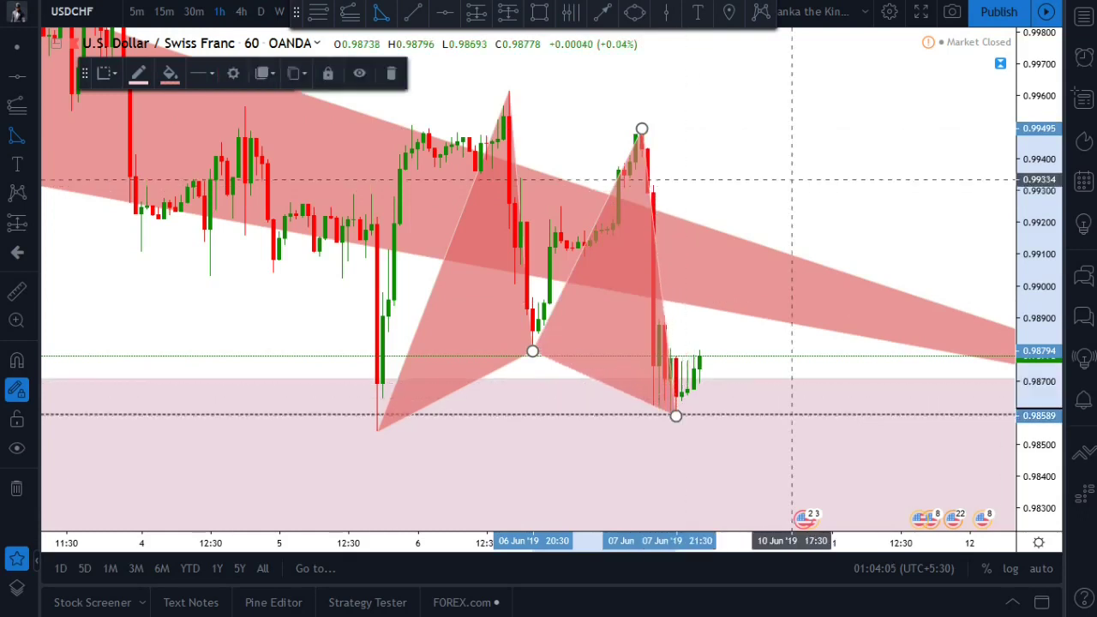
pyautogui.click(677, 415)
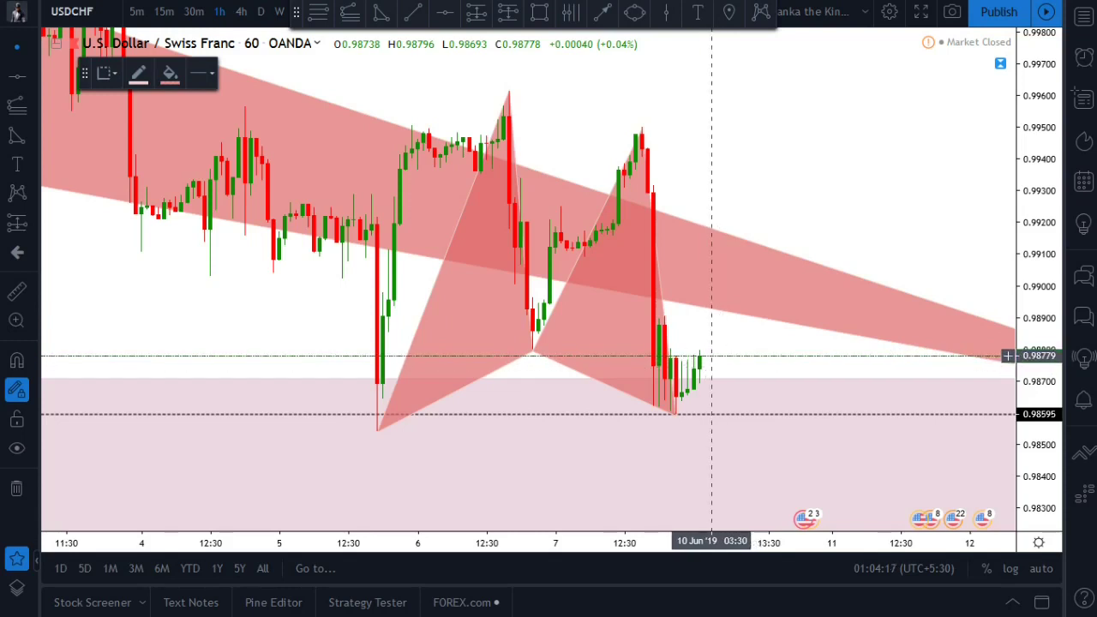
# Measure the potential price move just past the latest candle, from 0.98779 up to 0.99390.
pyautogui.keyDown('shift'); pyautogui.click(711, 356); pyautogui.keyUp('shift')
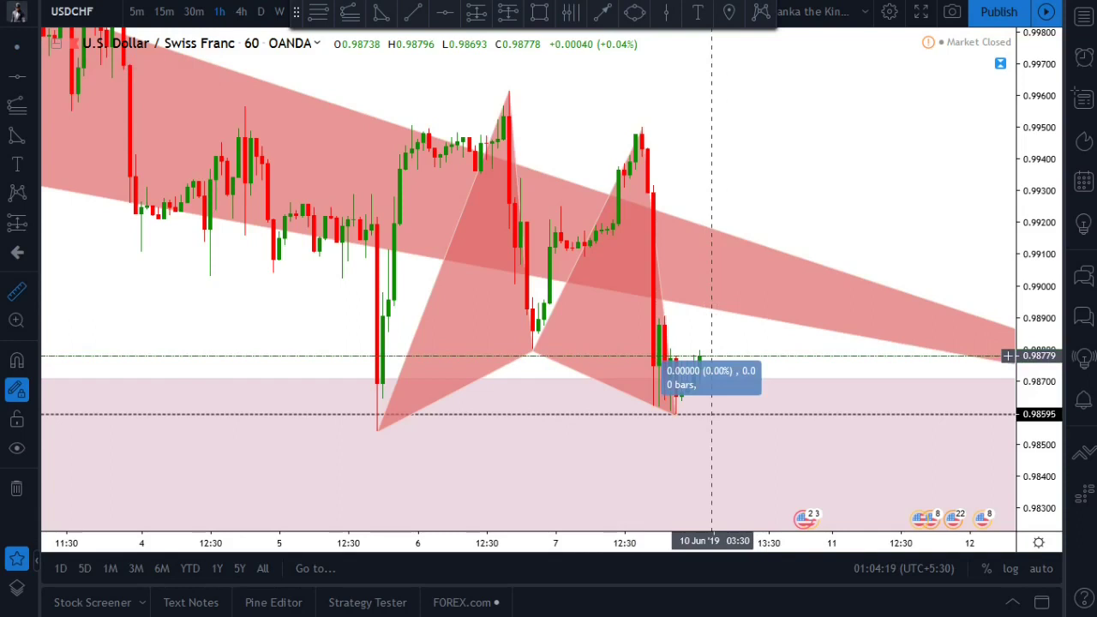
pyautogui.click(717, 162)
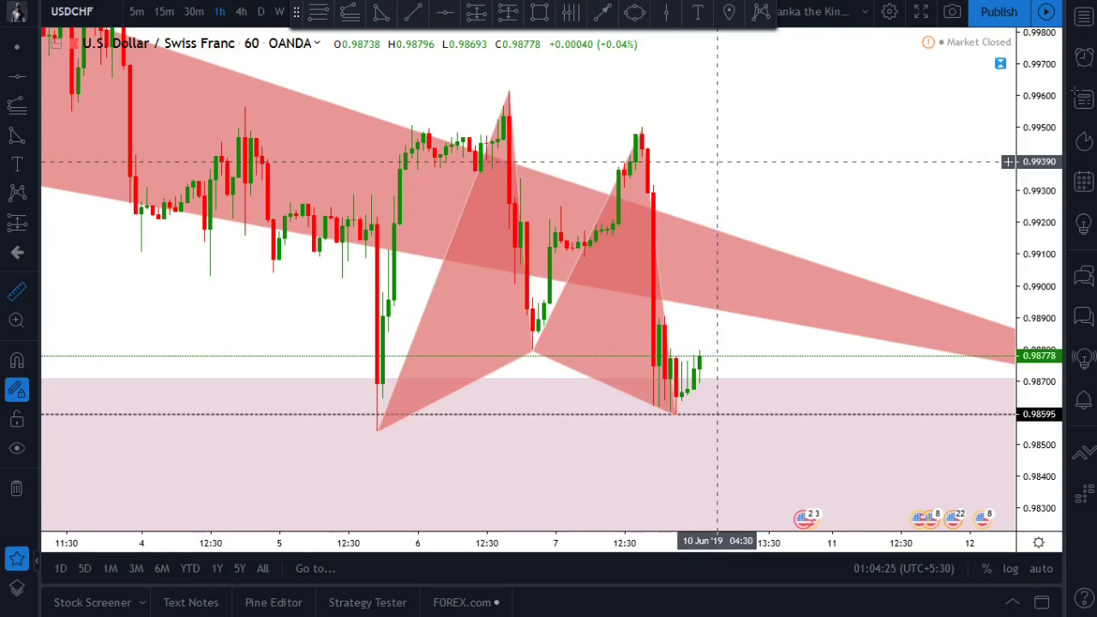
pyautogui.scroll(-5, 718, 161)
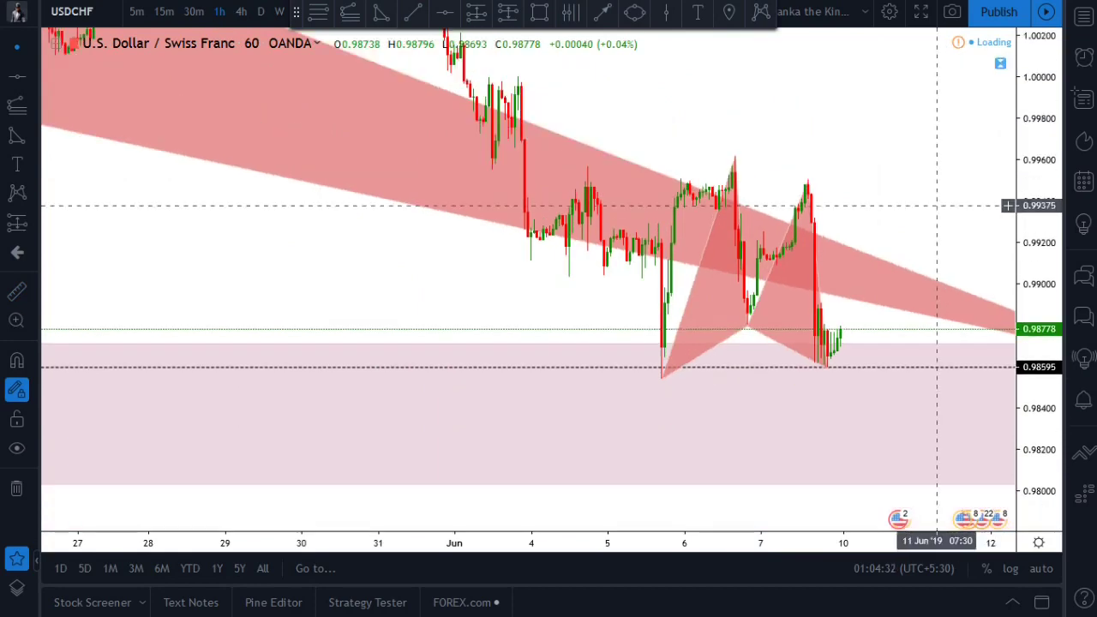
pyautogui.moveTo(858, 251); pyautogui.dragTo(637, 320)
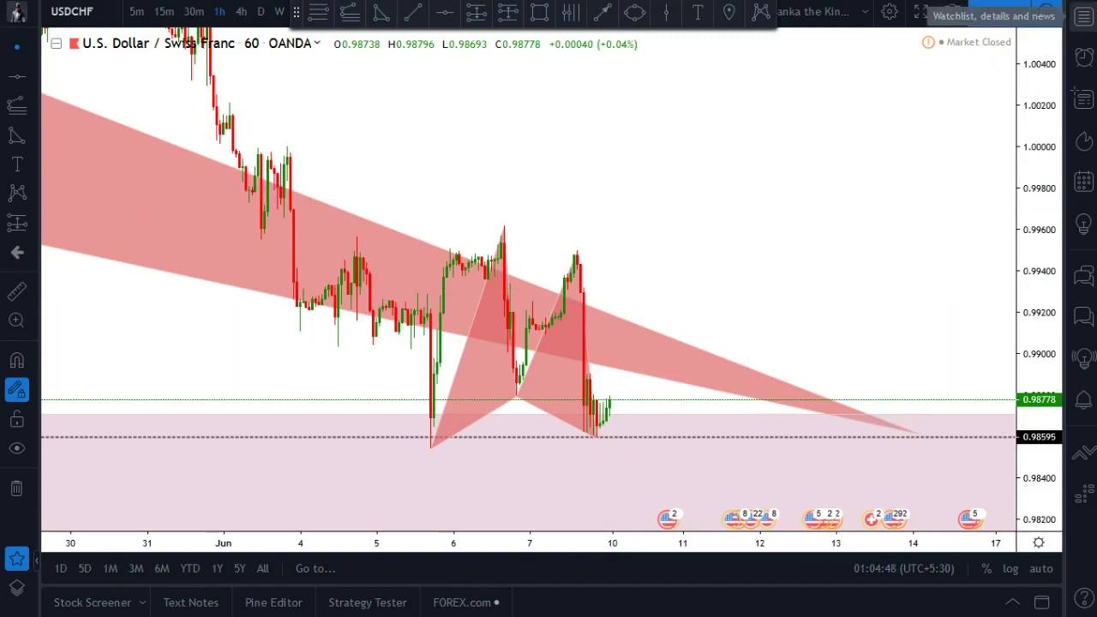
# Load the EURUSD chart from the watchlist and hide the watchlist again.
pyautogui.click(1085, 17)
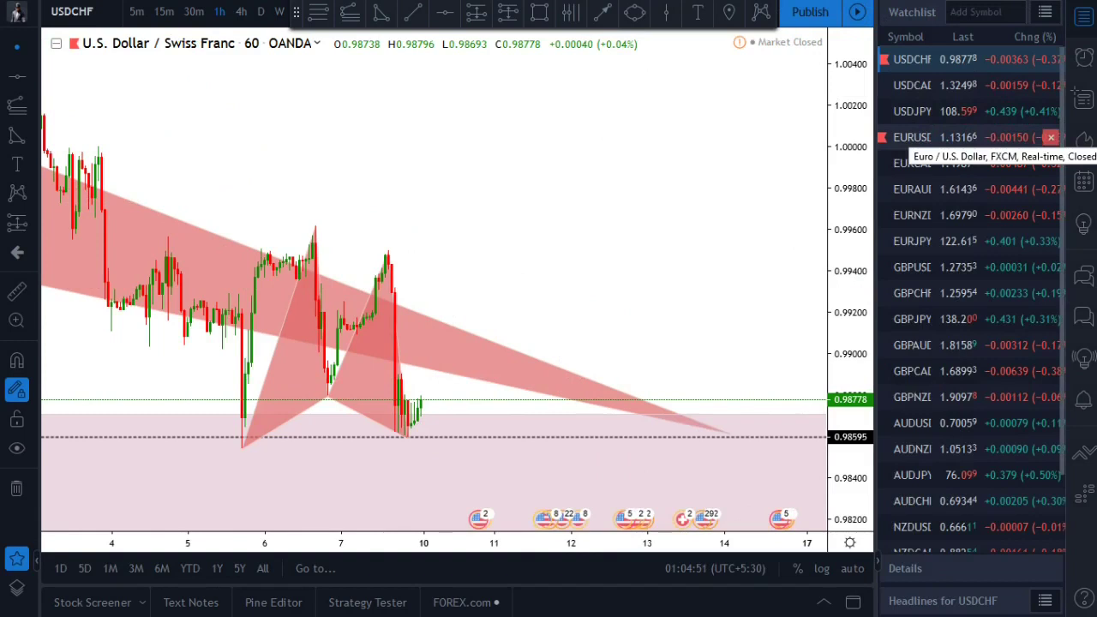
pyautogui.click(913, 137)
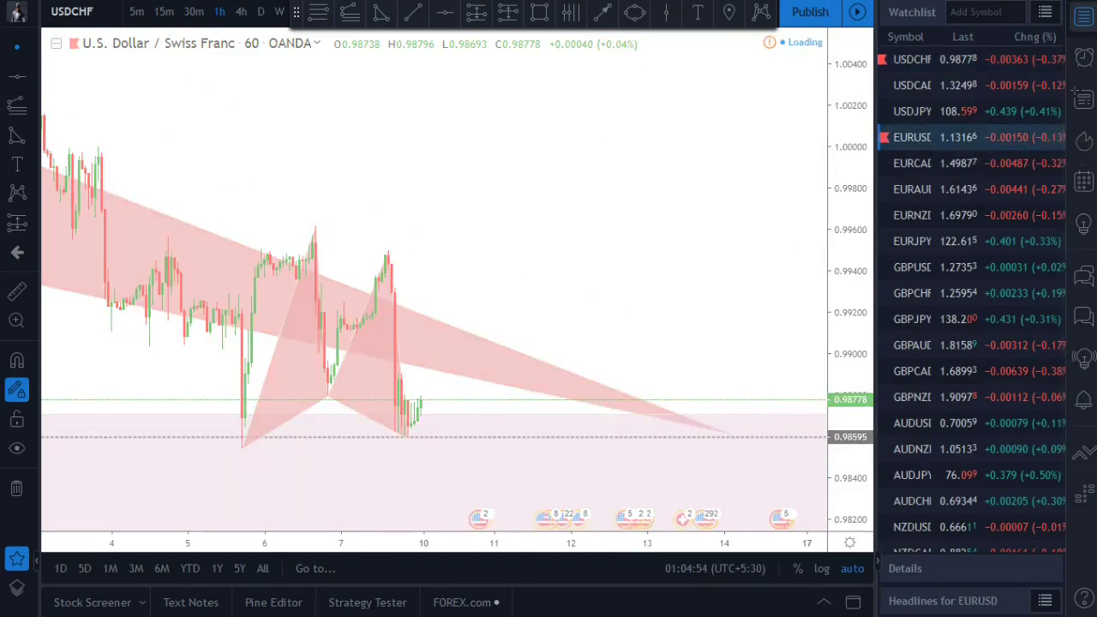
pyautogui.click(1085, 17)
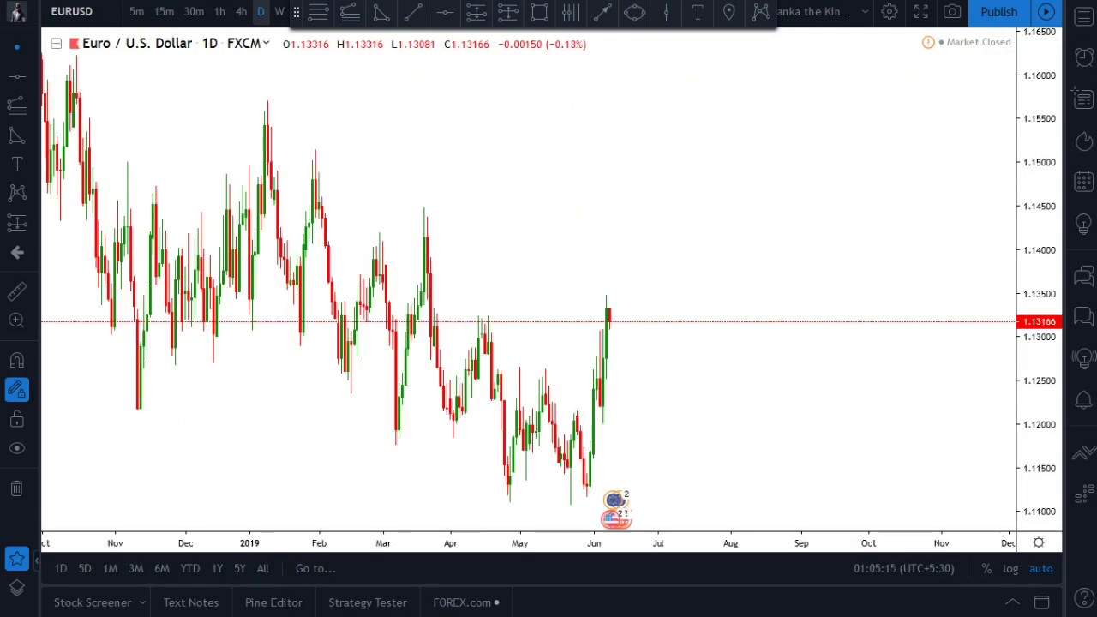
# Examine the EURUSD daily price history back to early 2018 and the swings from March to June 2019.
pyautogui.scroll(-3, 591, 190)
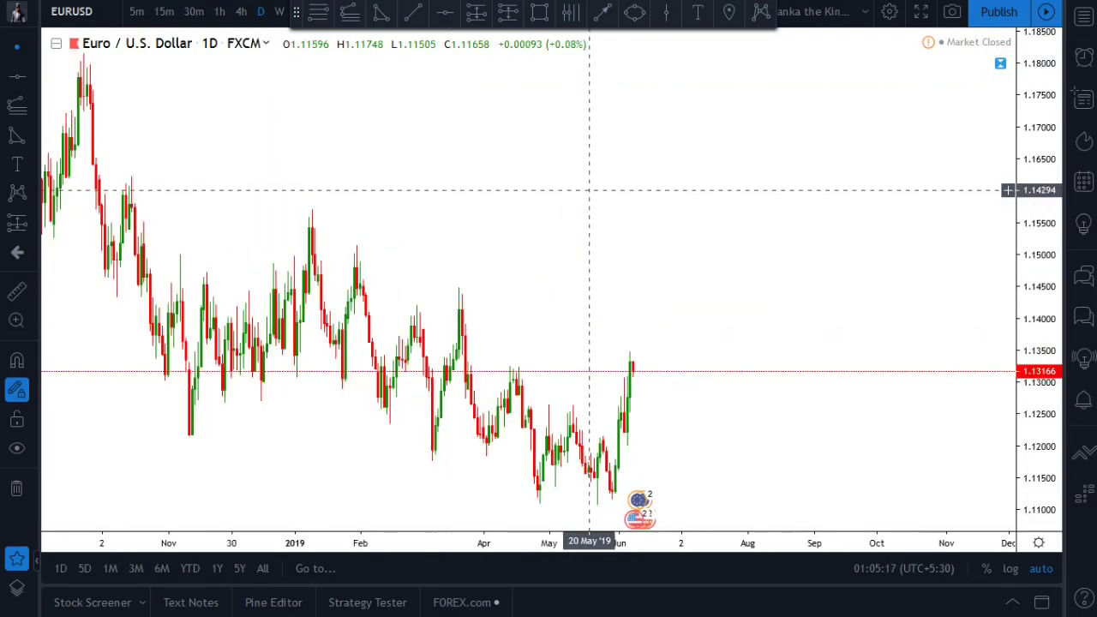
pyautogui.scroll(-2, 590, 191)
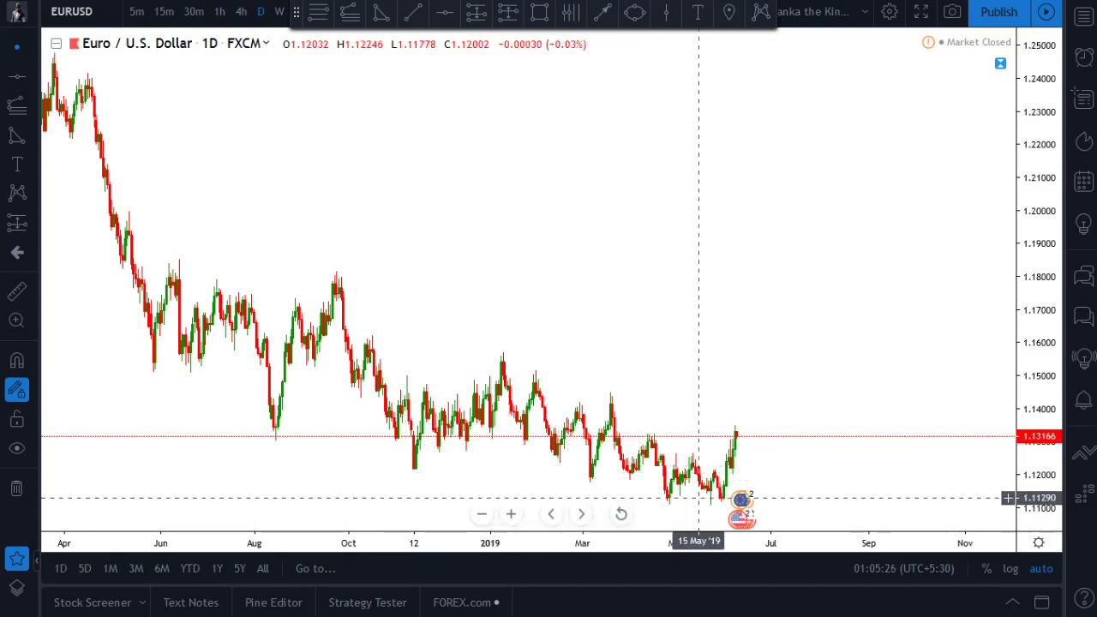
pyautogui.scroll(-1, 483, 291)
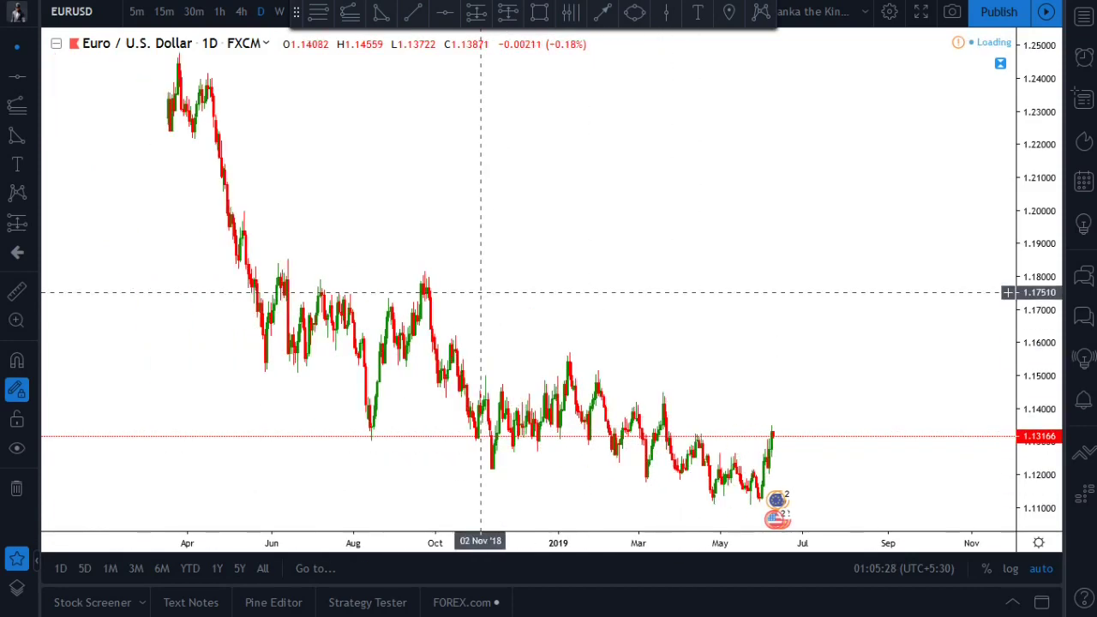
pyautogui.scroll(3, 481, 293)
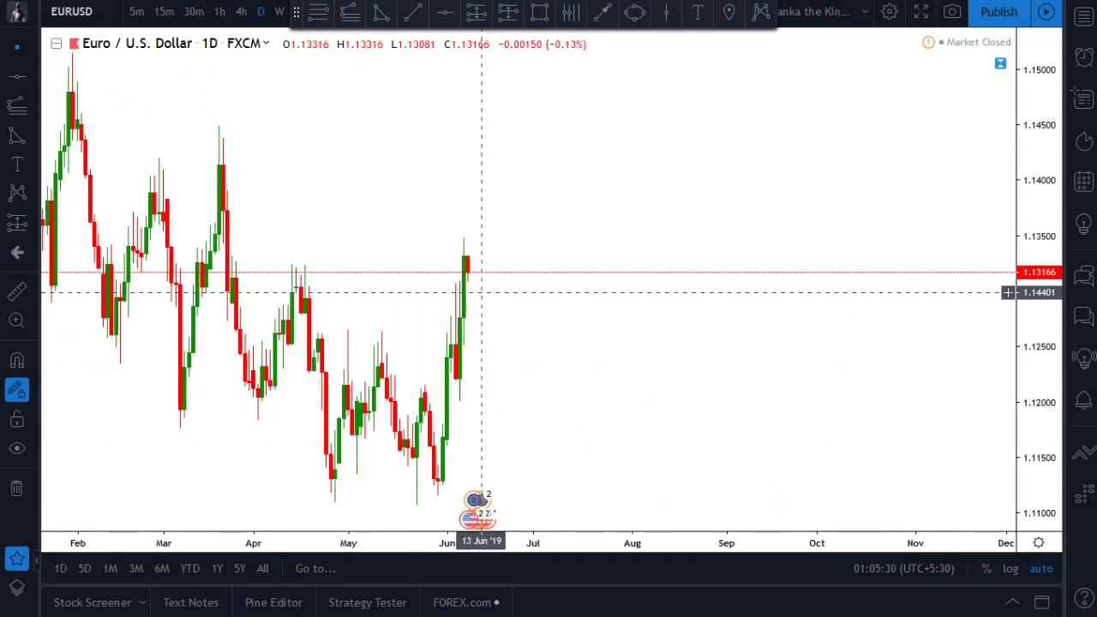
pyautogui.moveTo(526, 212); pyautogui.dragTo(905, 214)
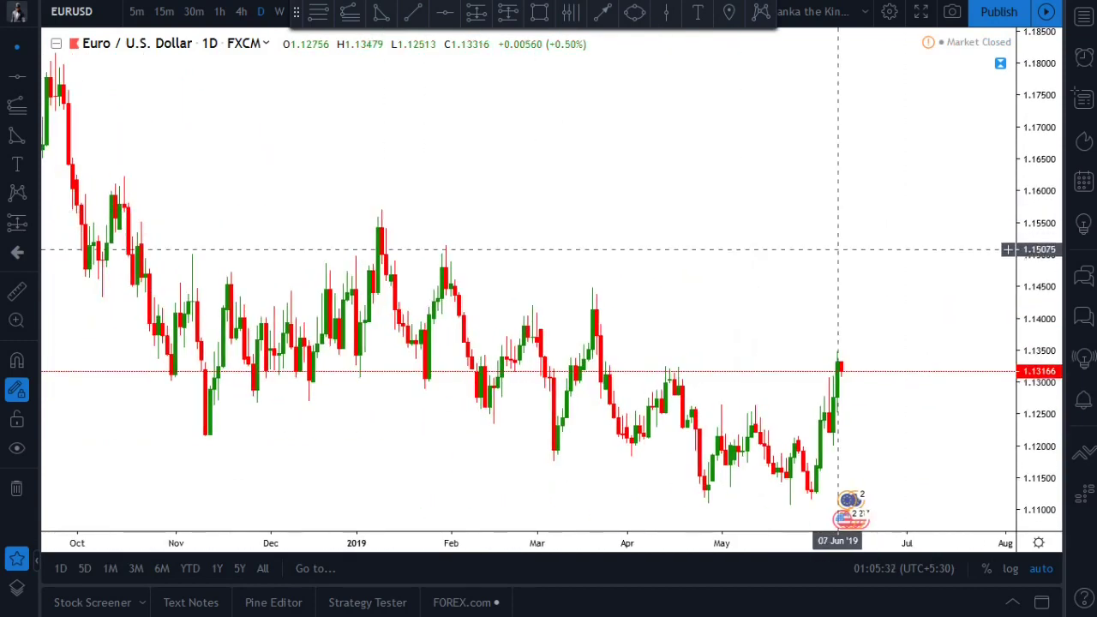
pyautogui.scroll(5, 837, 249)
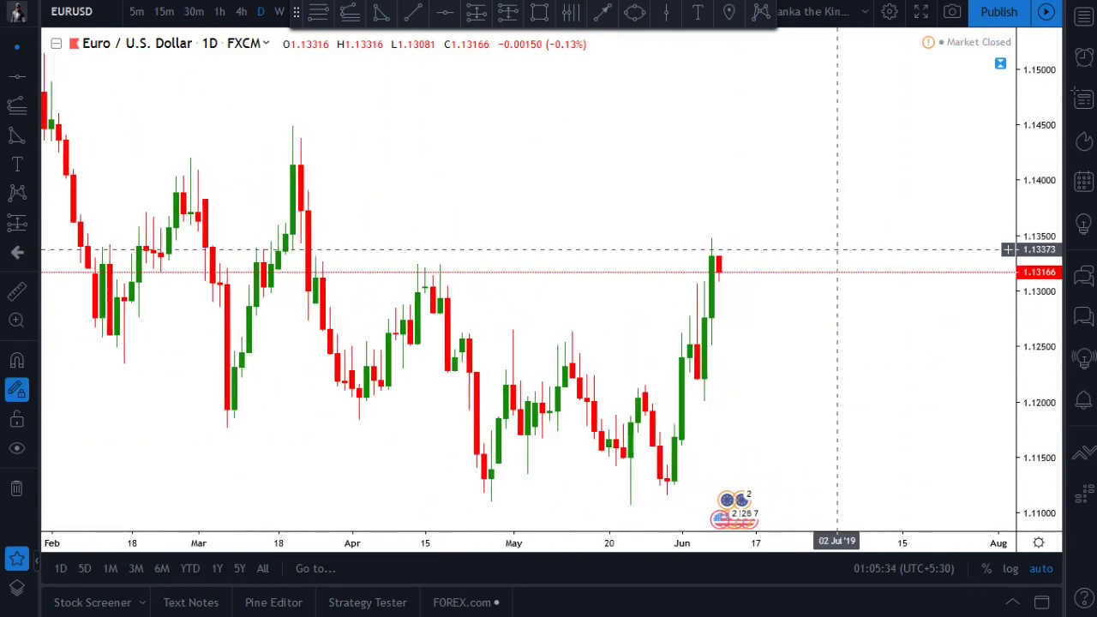
pyautogui.scroll(2, 837, 250)
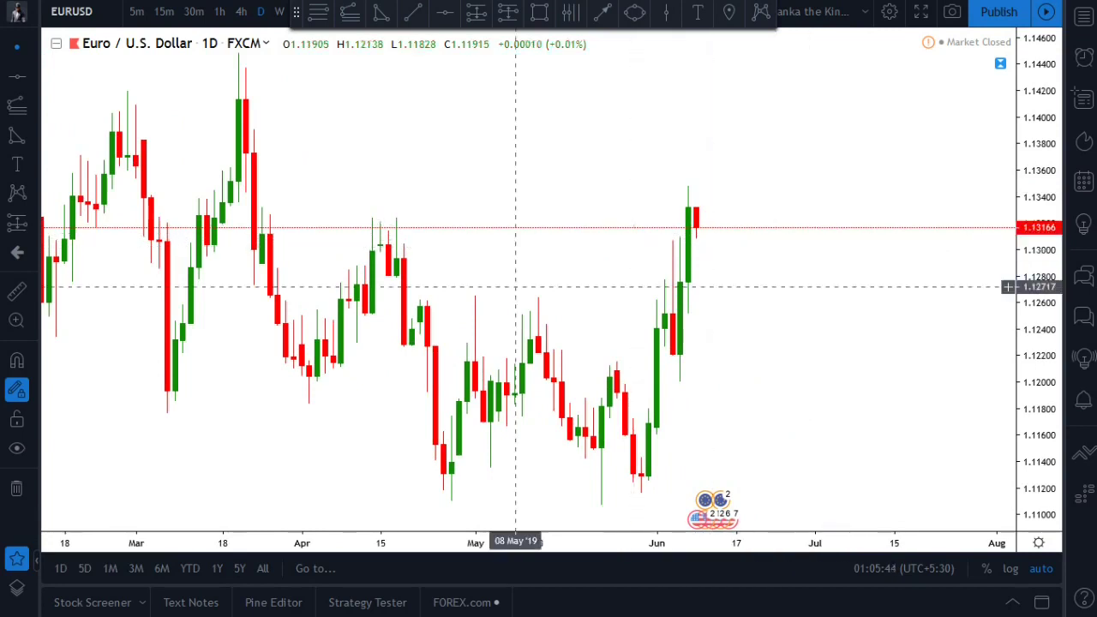
# Draw a Fibonacci extension from 1.11075 at 24 May '19 to 1.13250 at 17 Apr and 1.11081 at 11 Jul.
pyautogui.click(381, 11)
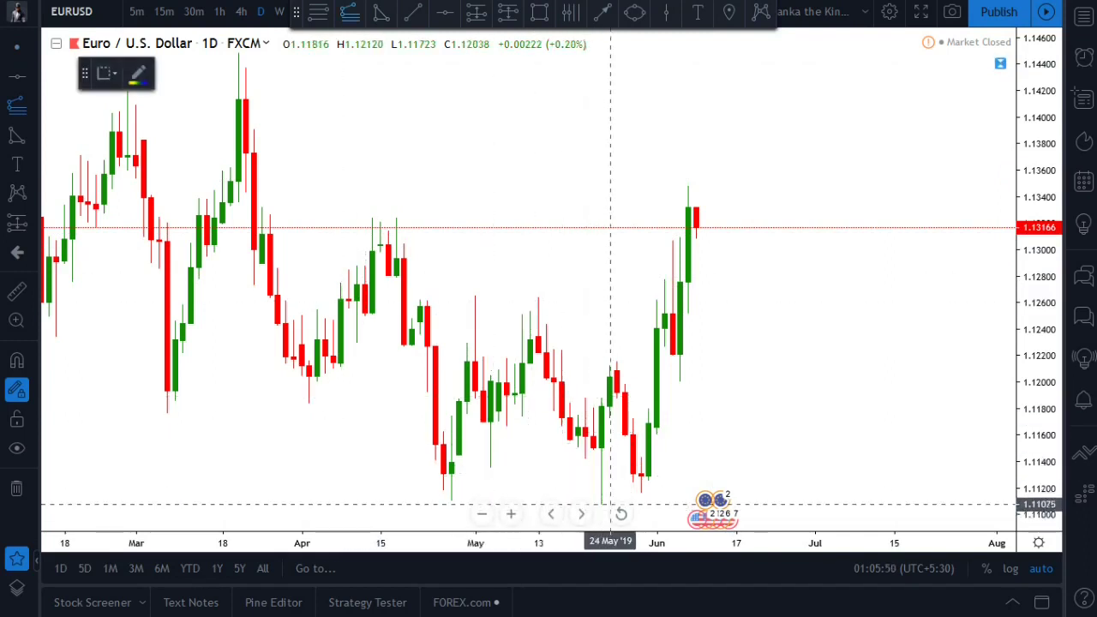
pyautogui.click(610, 505)
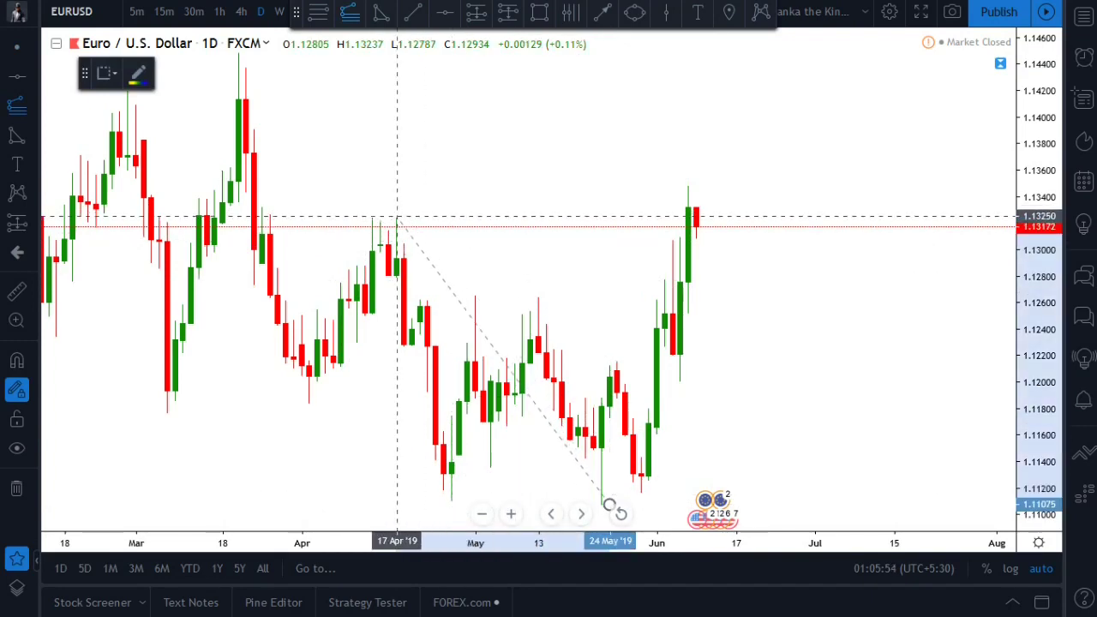
pyautogui.click(397, 221)
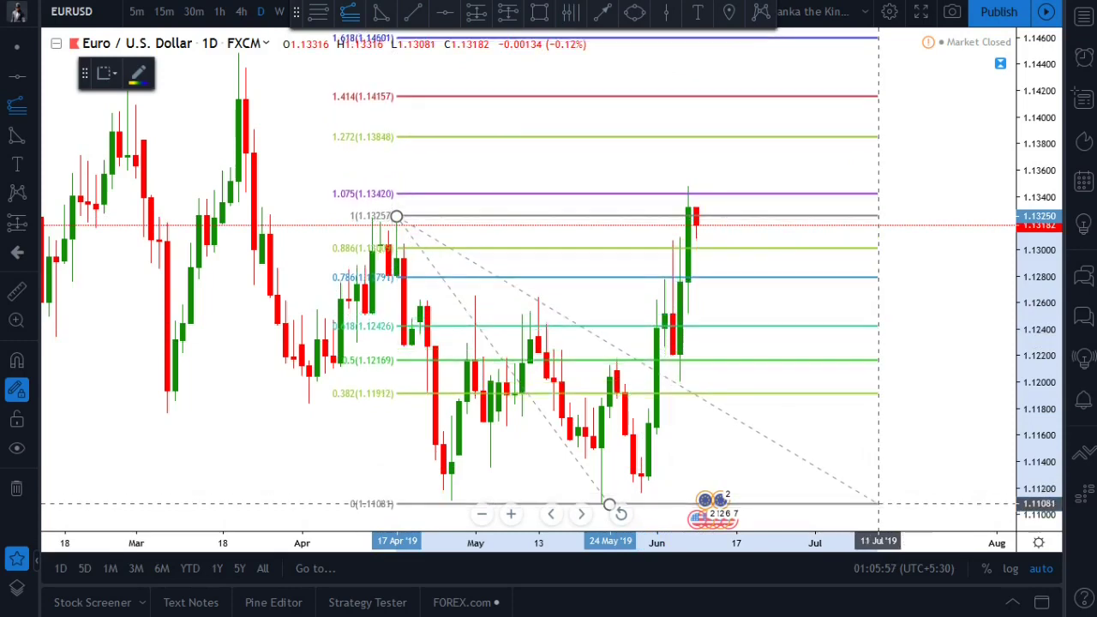
pyautogui.click(878, 505)
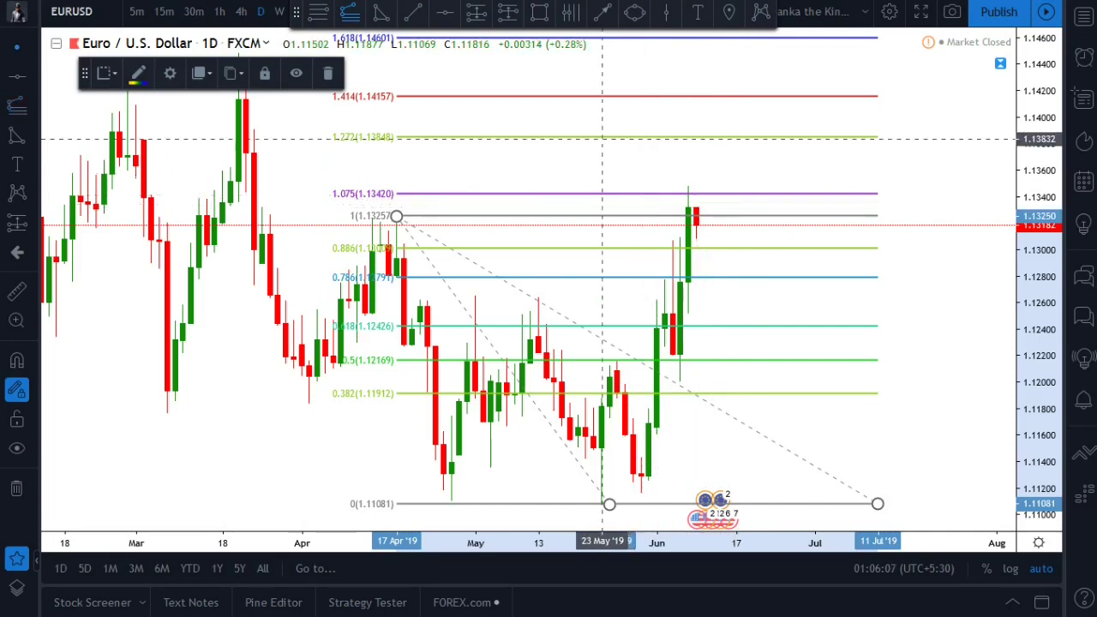
# Draw two joined triangles through 1.13244 at 17 Apr, 1.11081 at 23 May, 1.12154 at 27 May, 1.11167 at 30 May and about 1.1344 at 7 Jun.
pyautogui.click(382, 11)
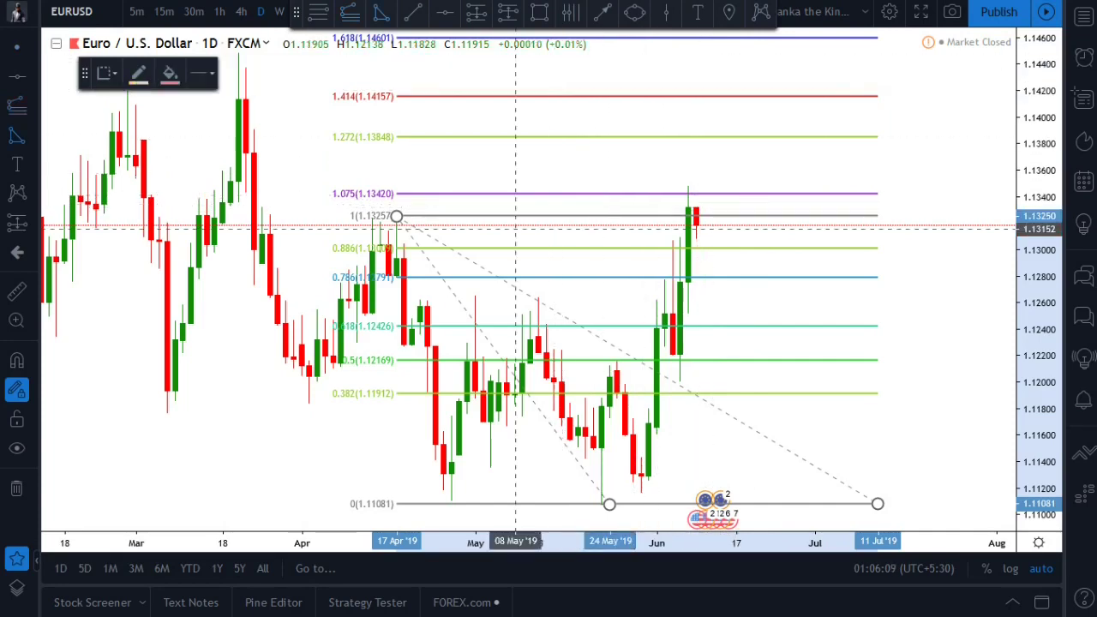
pyautogui.click(397, 217)
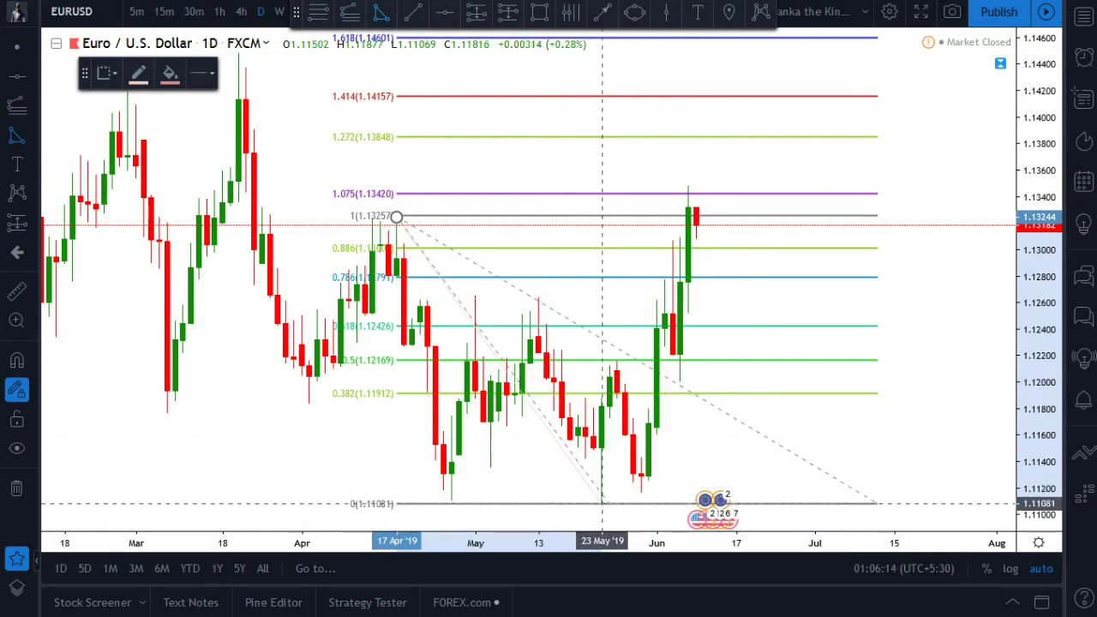
pyautogui.click(602, 504)
pyautogui.click(618, 361)
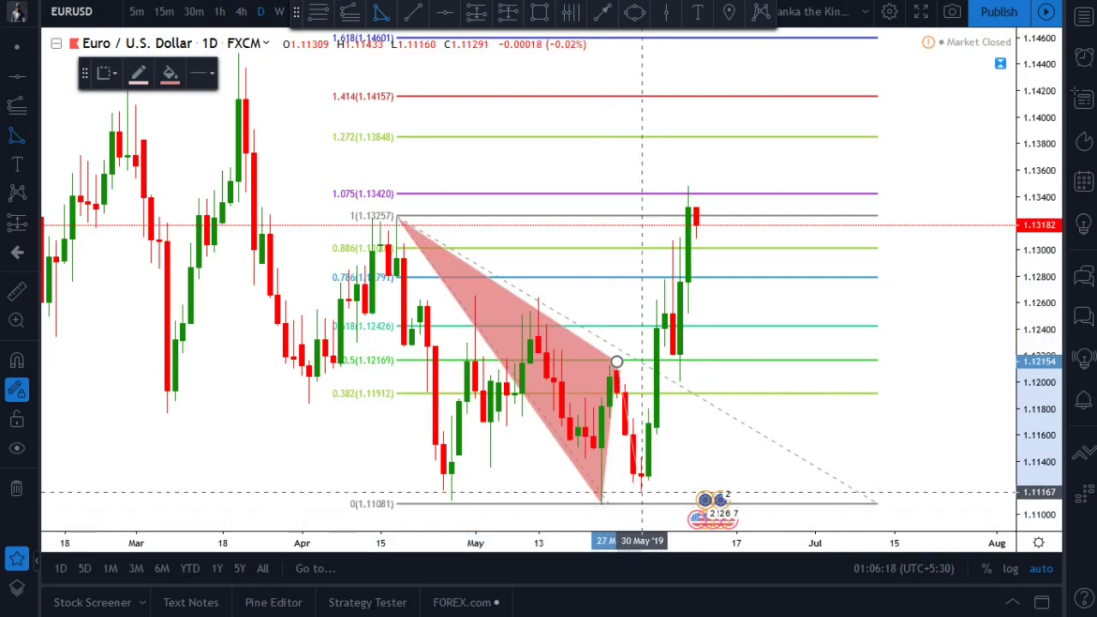
pyautogui.click(641, 493)
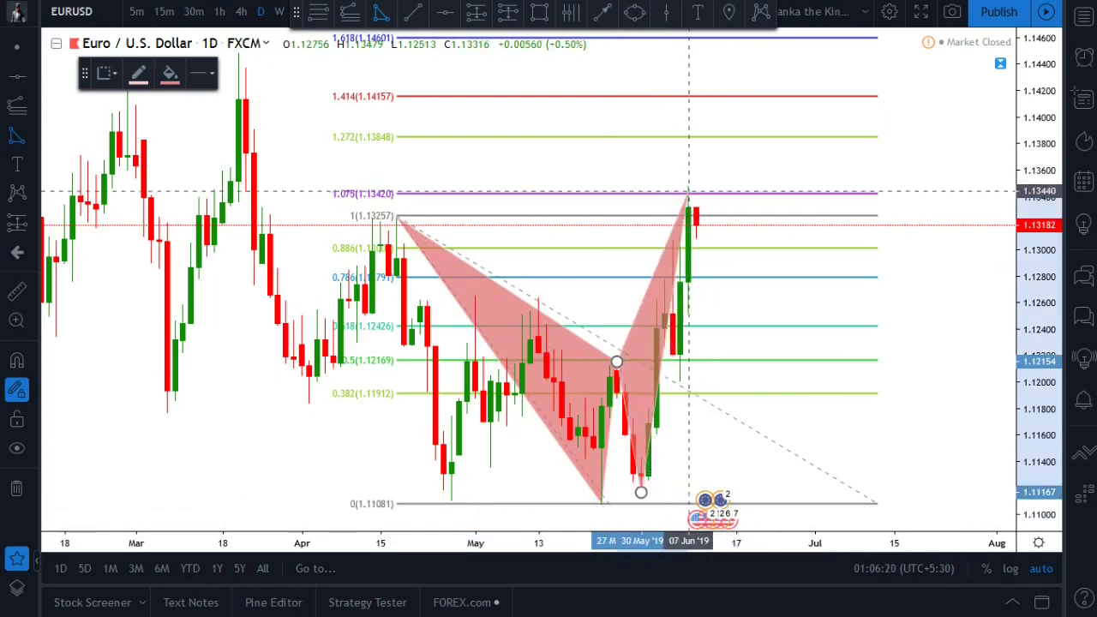
pyautogui.click(689, 189)
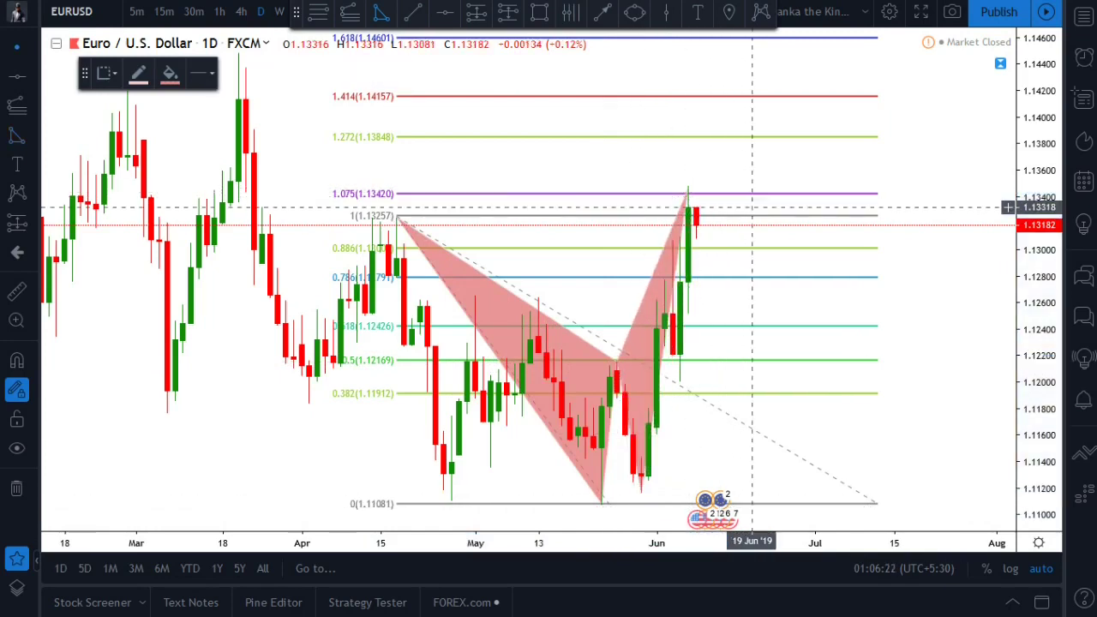
# Shade the 1.075 to 1.272 Fibonacci zone with a rectangle from 1.13416 at 4 Jun '19 to 1.13832 at 11 Jul.
pyautogui.click(539, 11)
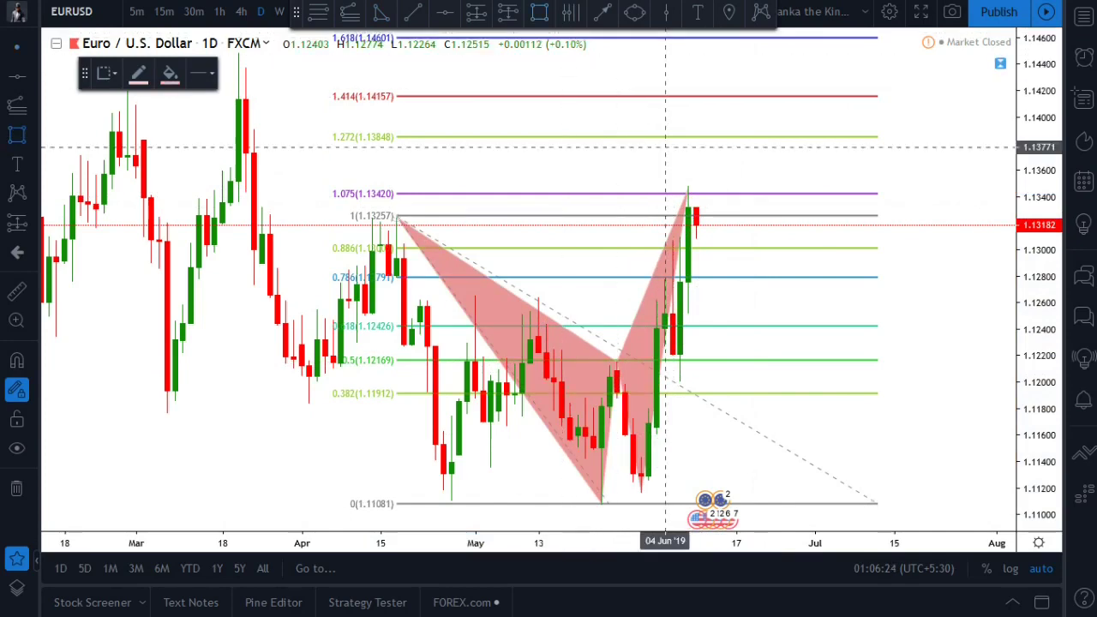
pyautogui.click(664, 194)
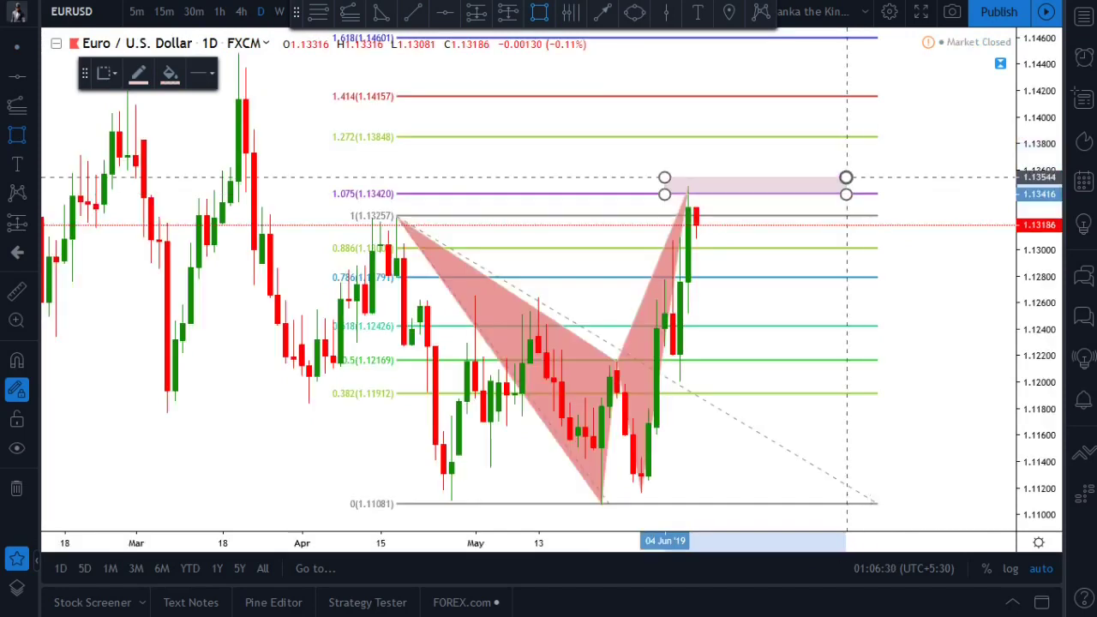
pyautogui.click(878, 139)
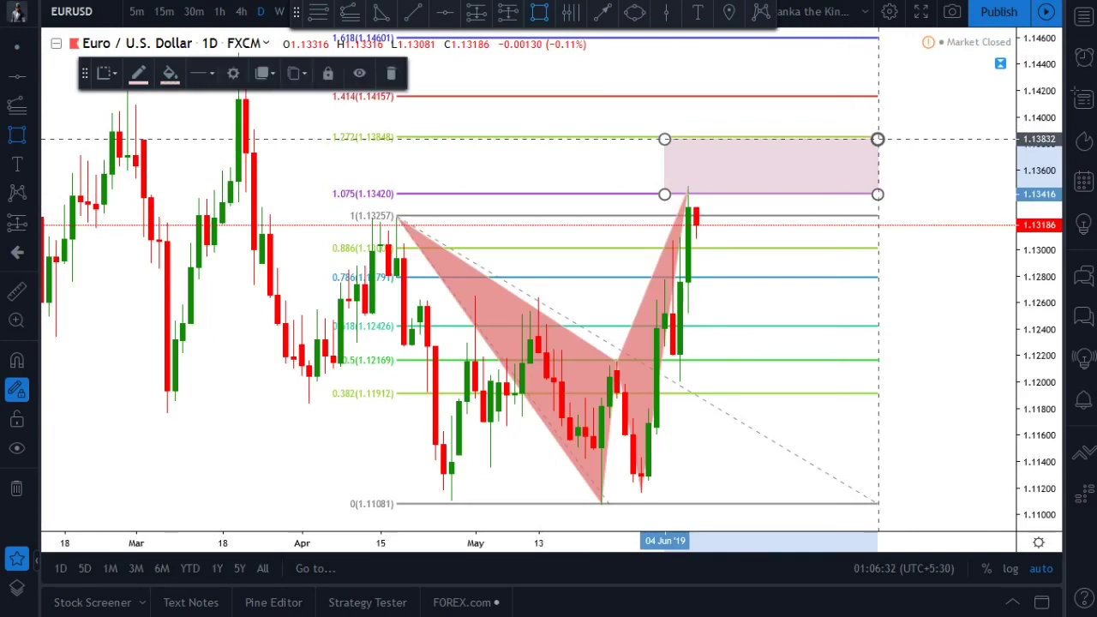
pyautogui.click(1010, 195)
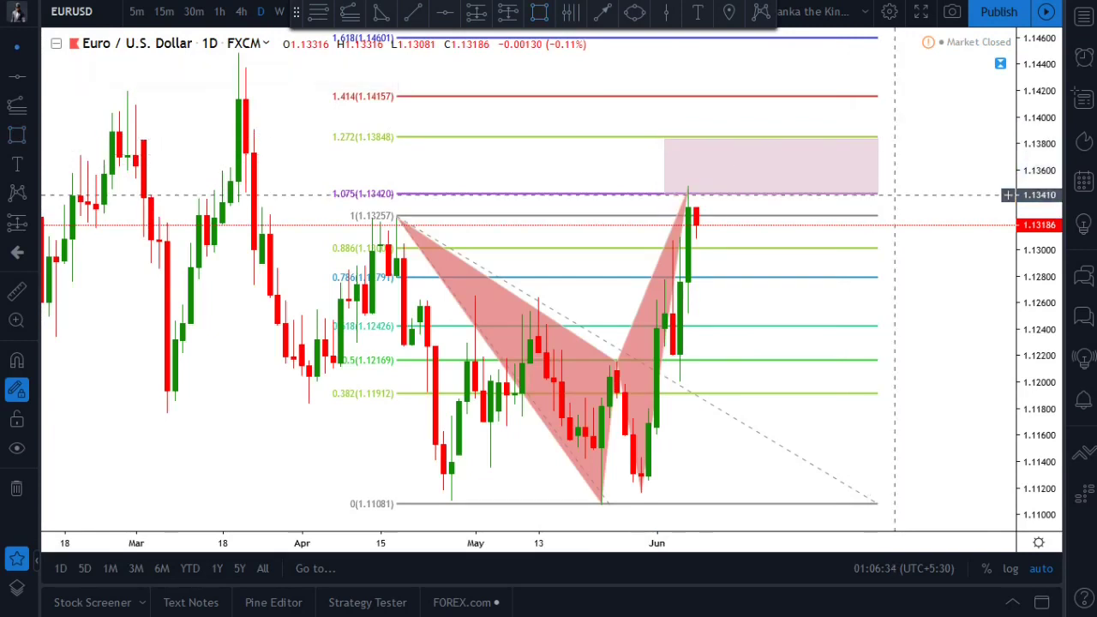
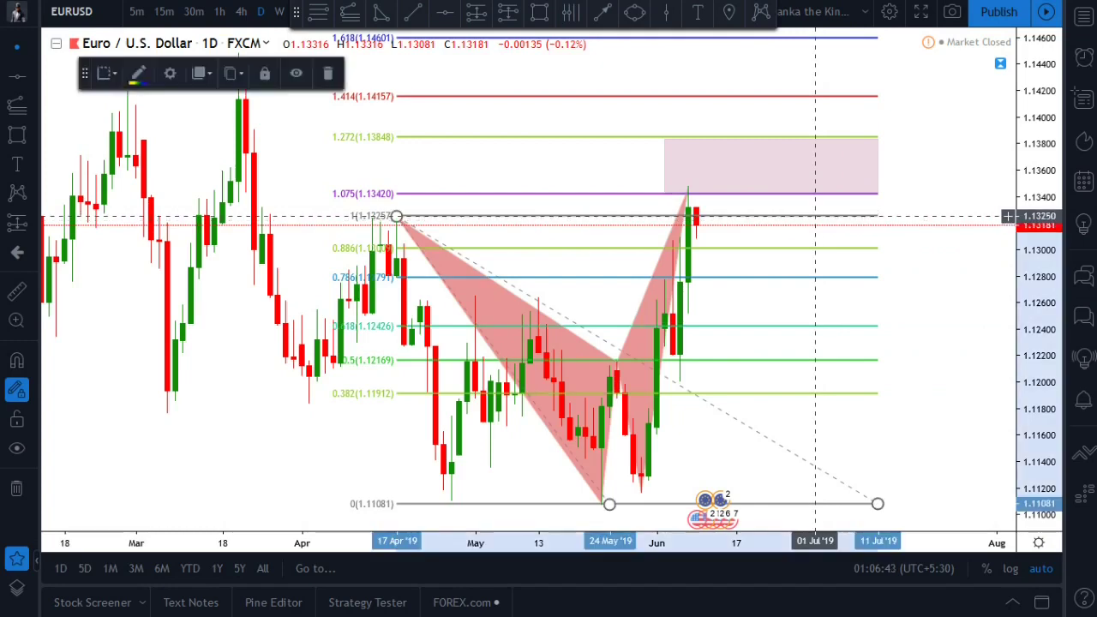
# Delete the EURUSD Fibonacci extension and measure the price drop from 1.13189 at 14 Jun '19 to about 1.1156.
pyautogui.press('Delete')
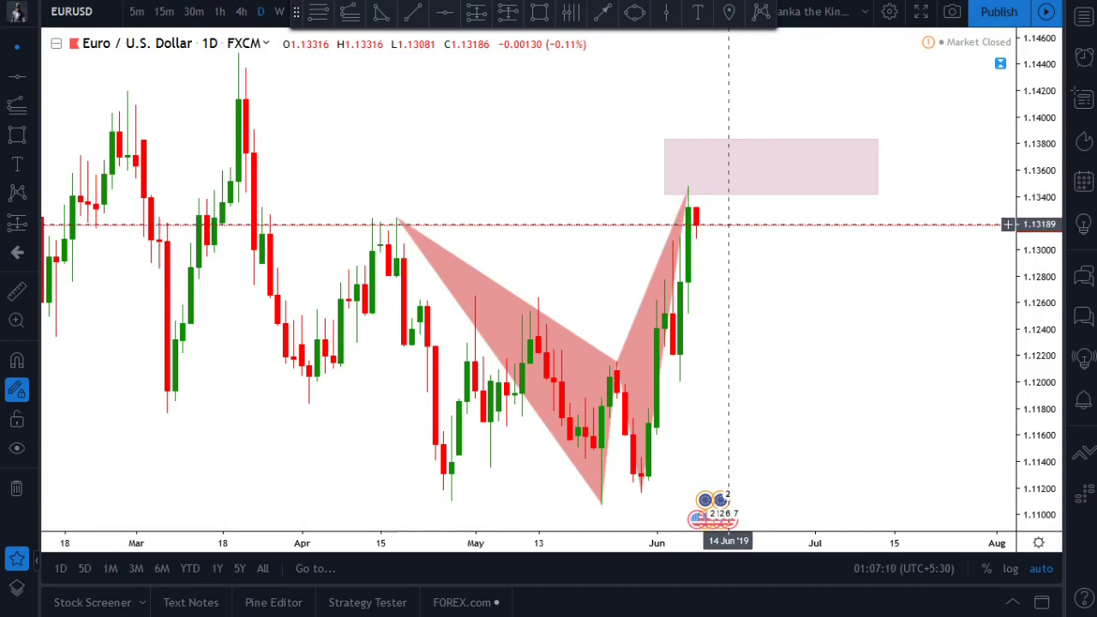
pyautogui.keyDown('shift'); pyautogui.click(729, 224); pyautogui.keyUp('shift')
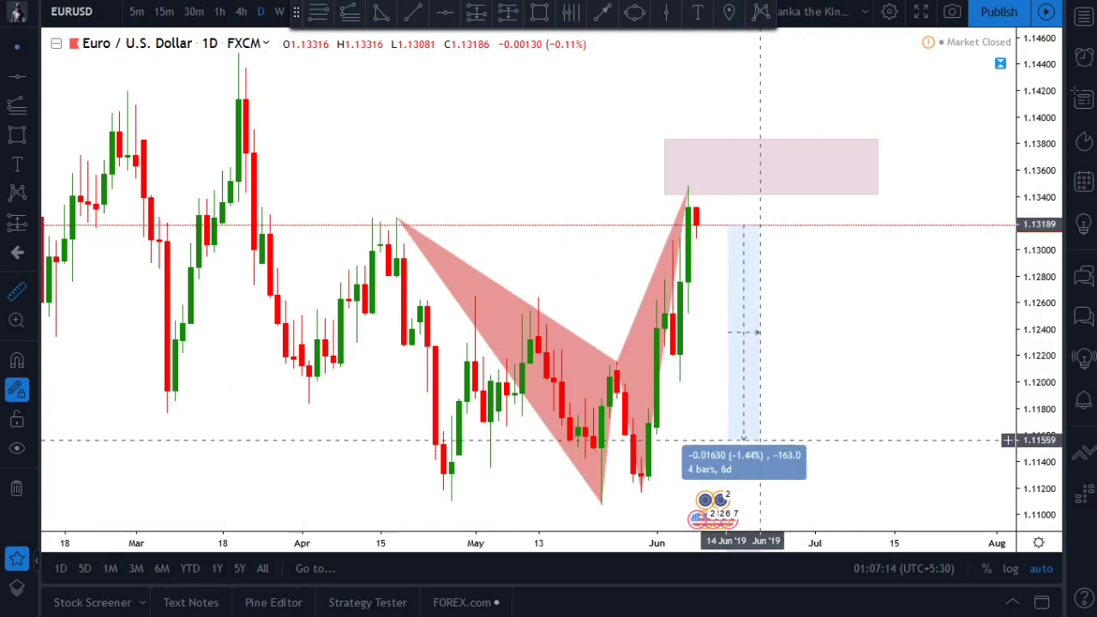
pyautogui.click(760, 434)
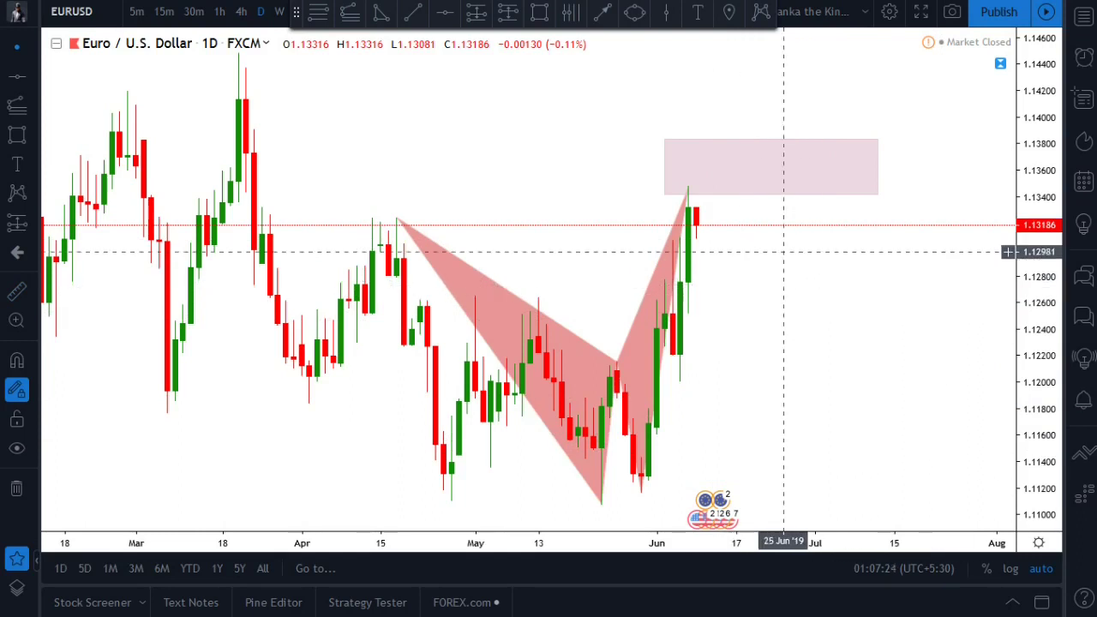
# Switch the daily chart to XAUUSD from the watchlist and hide the watchlist.
pyautogui.click(1085, 19)
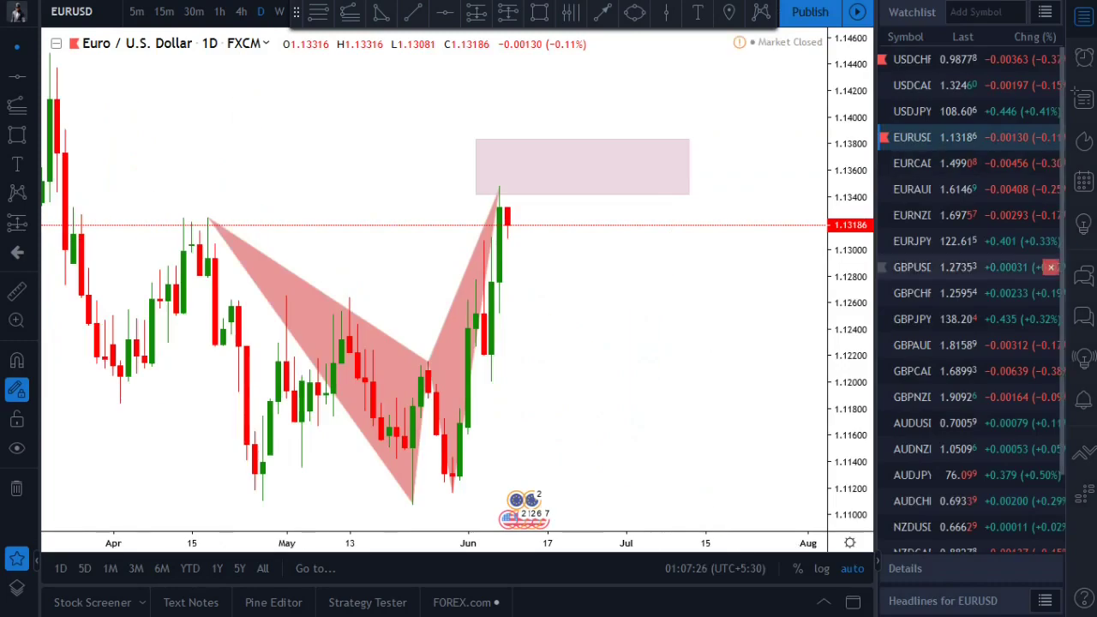
pyautogui.scroll(-3, 986, 343)
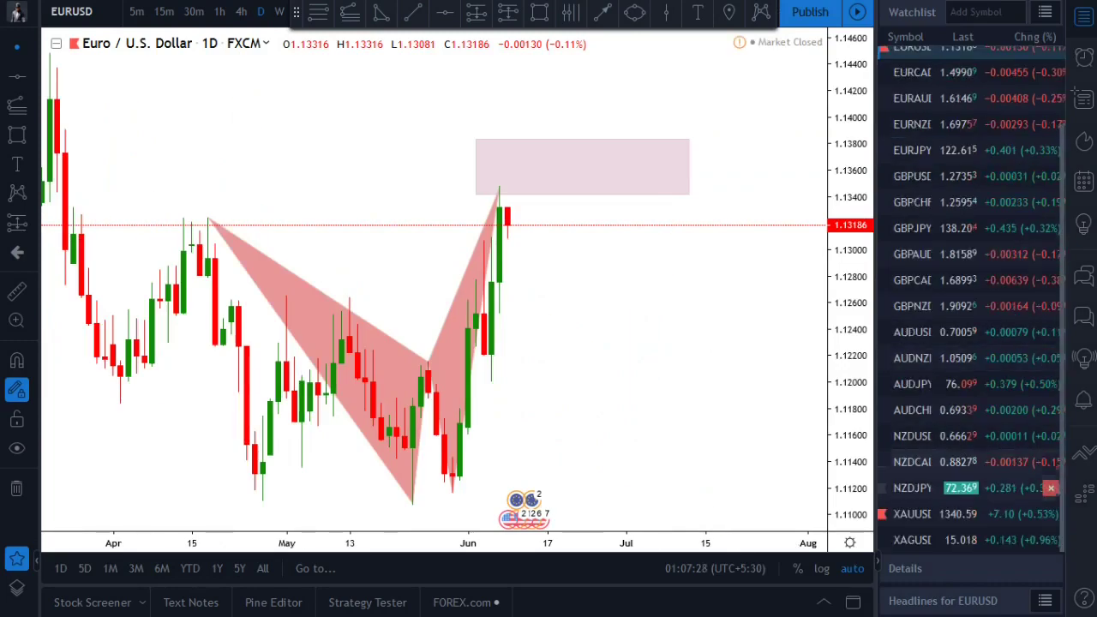
pyautogui.click(943, 515)
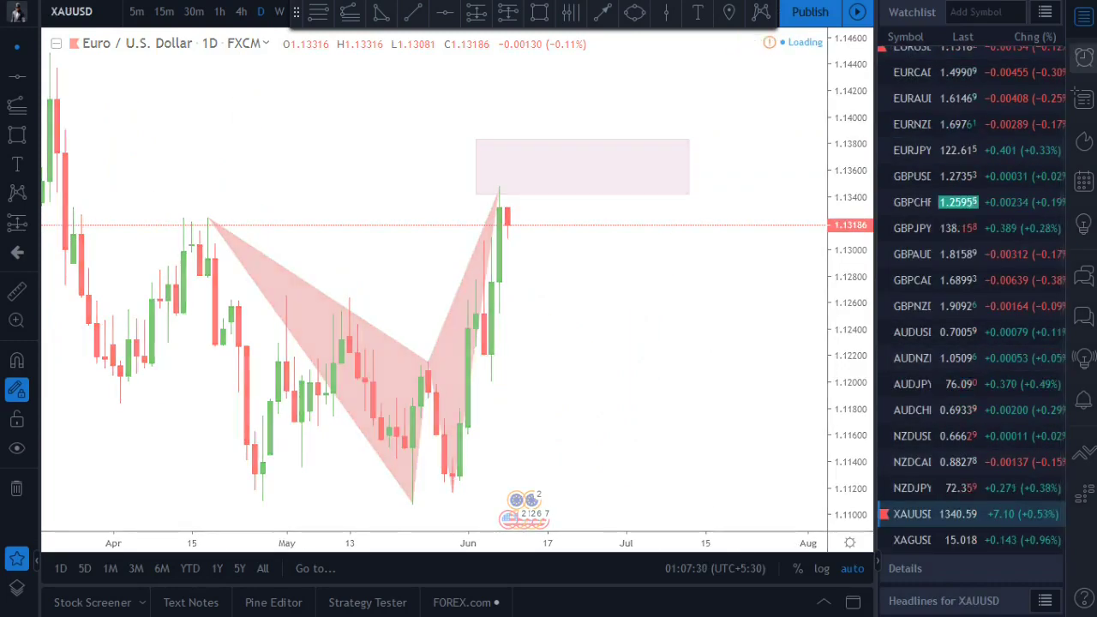
pyautogui.click(1085, 19)
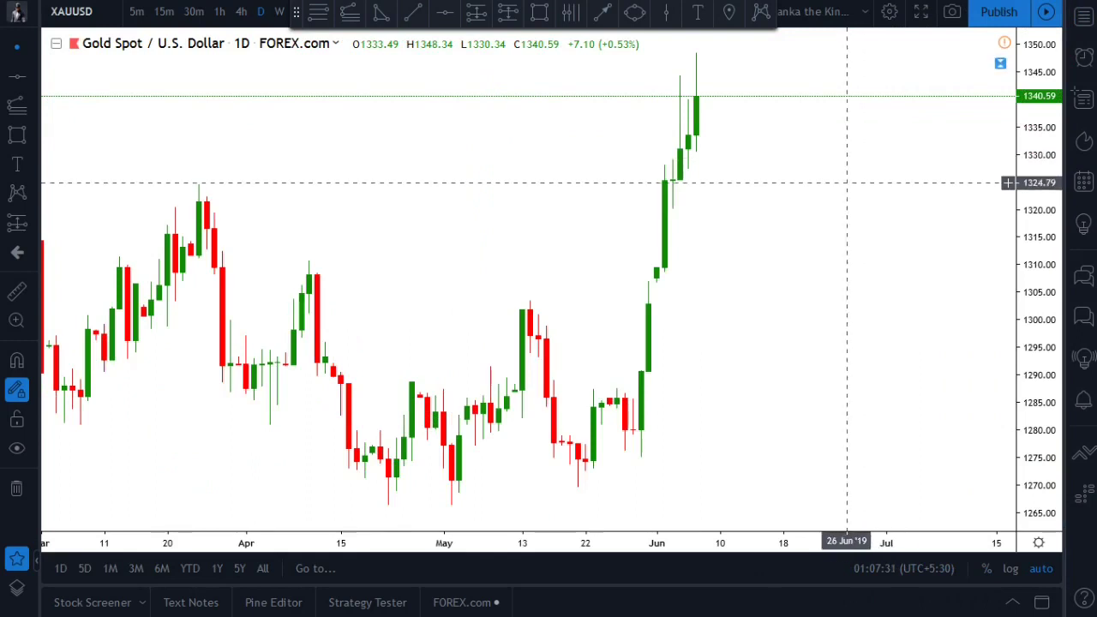
# Draw a Fibonacci extension from 1266.13 at 21 Apr '19 to 1324.24 at 21 Mar and 1266.36 at 16 Jun.
pyautogui.scroll(-3, 748, 304)
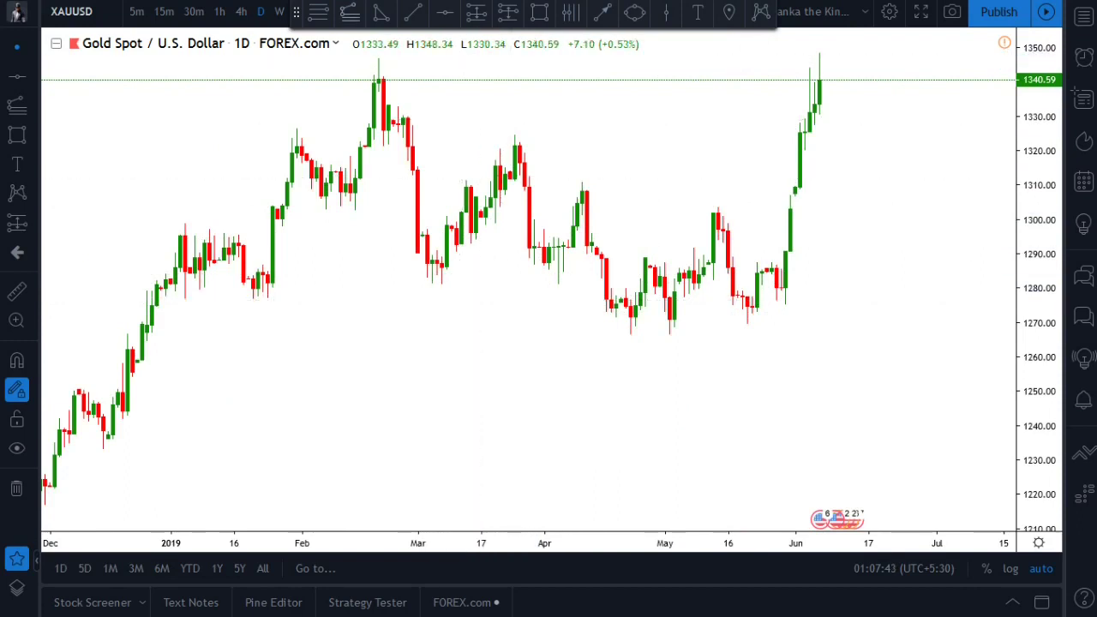
pyautogui.click(350, 11)
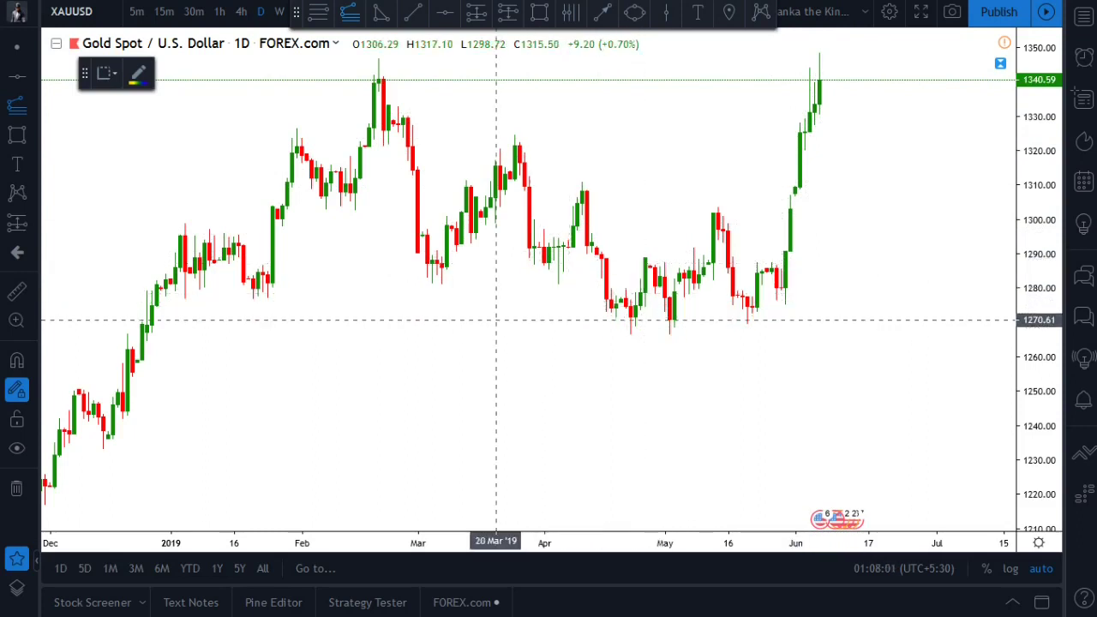
pyautogui.click(620, 335)
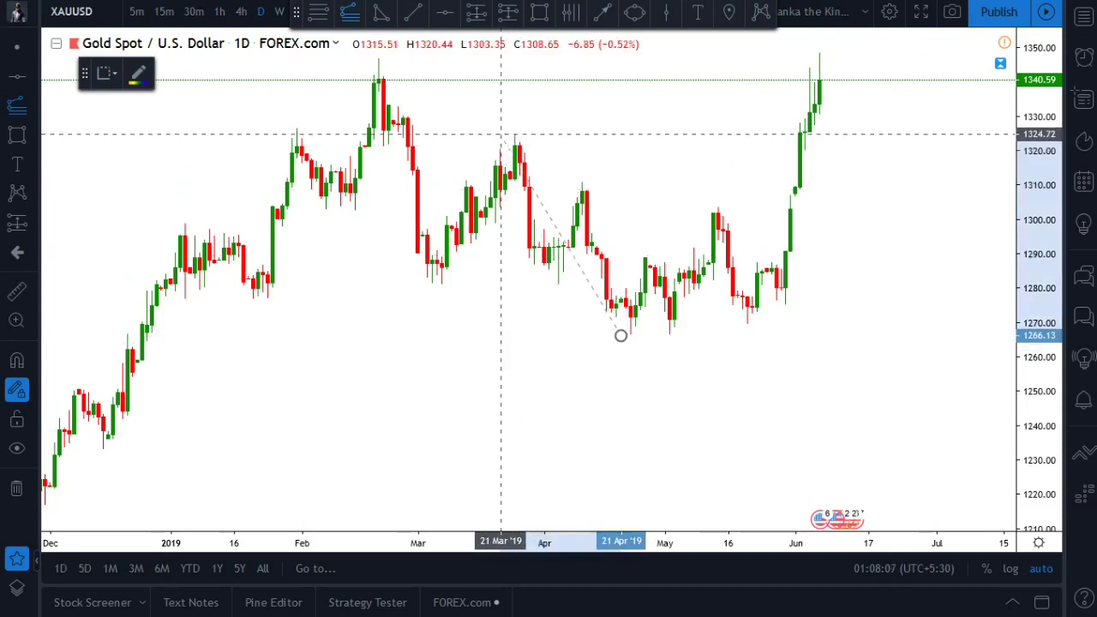
pyautogui.click(502, 136)
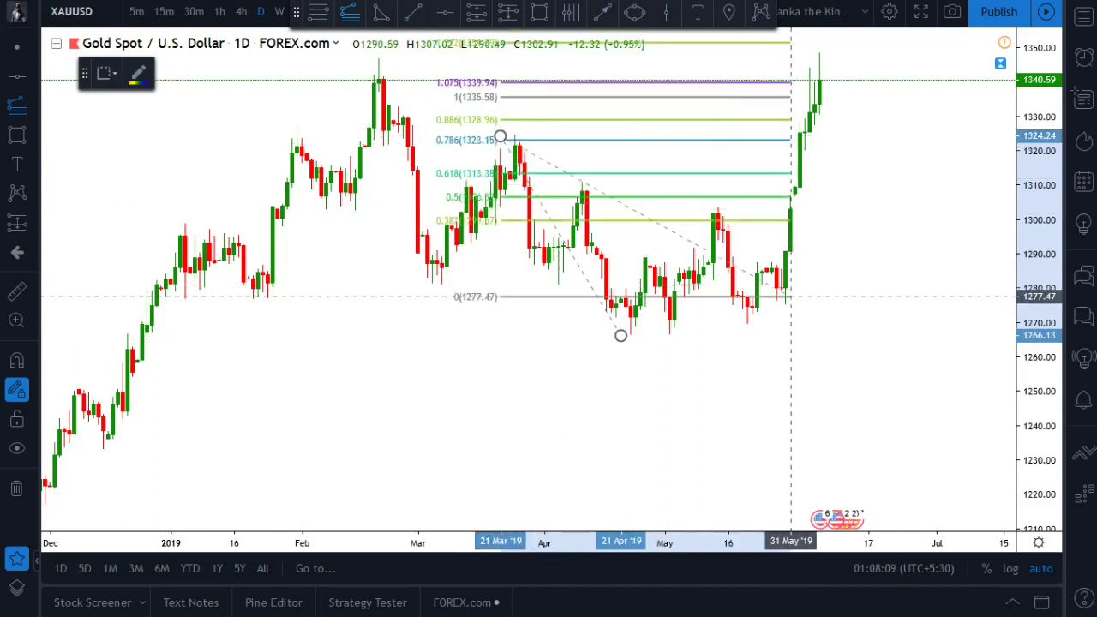
pyautogui.click(864, 335)
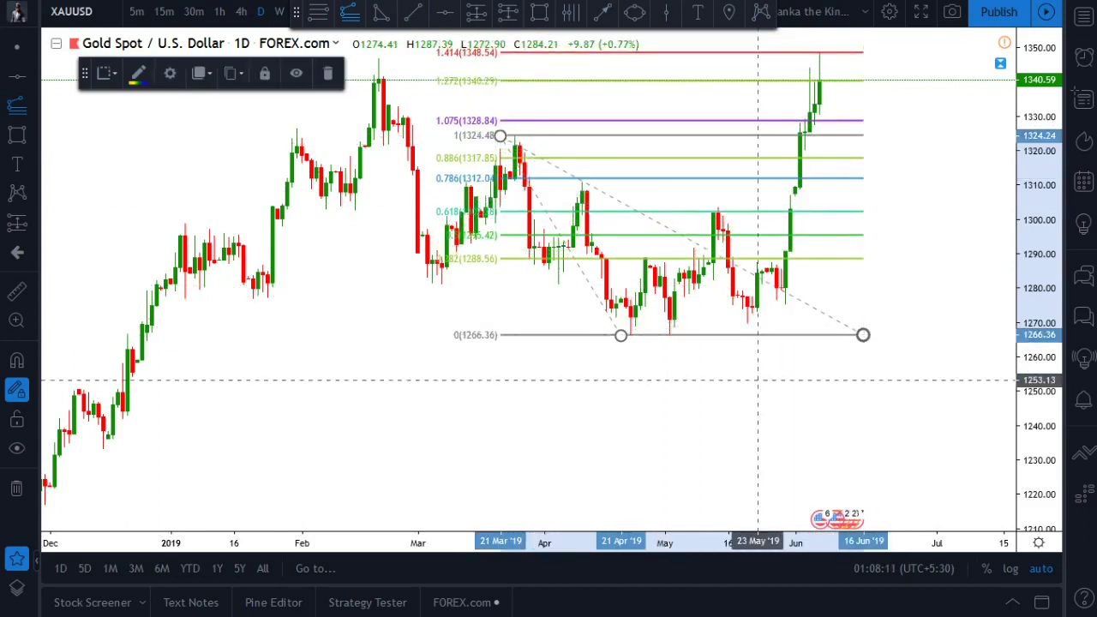
pyautogui.click(748, 386)
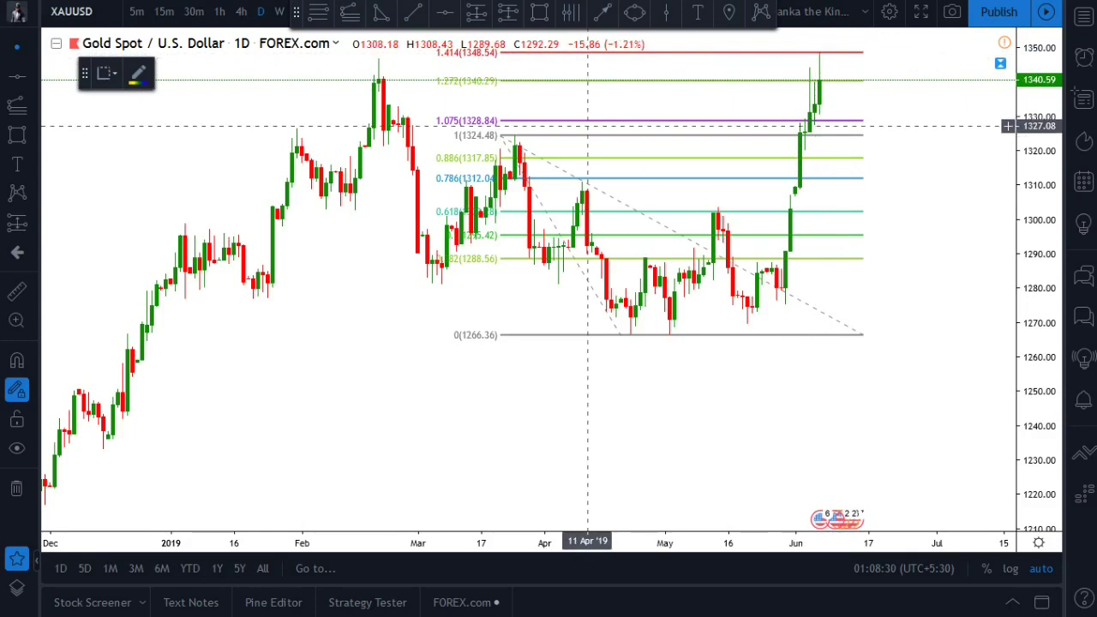
# Draw two joined triangles through 1324.24 at 25 Mar '19, the late-April low, 1303.45 at 13 May, 1268.96 at 21 May and the June high.
pyautogui.click(382, 11)
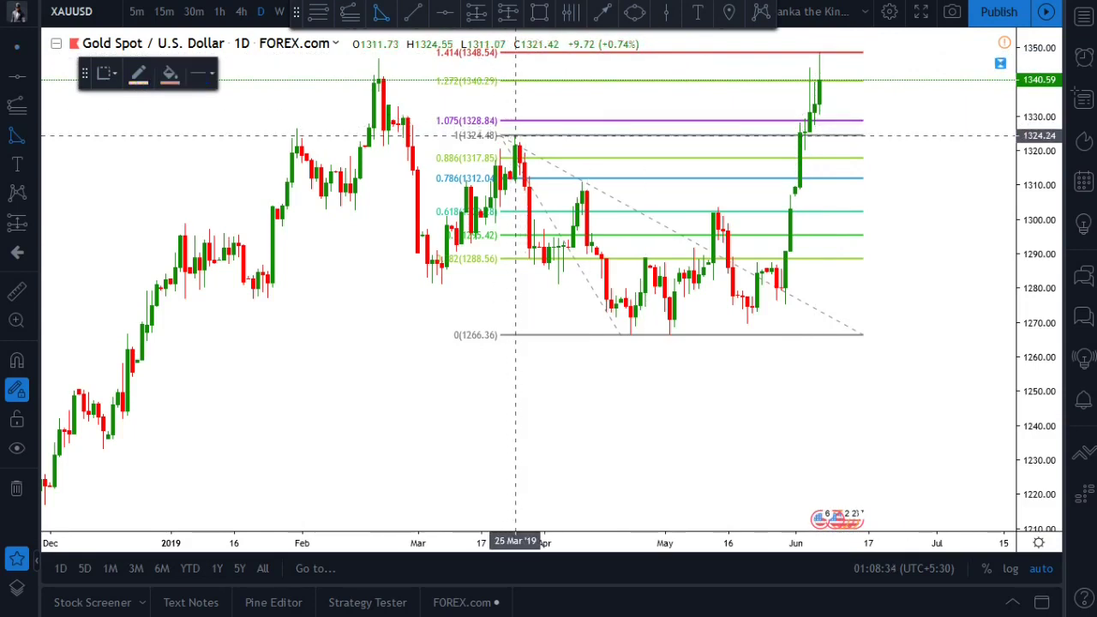
pyautogui.click(516, 135)
pyautogui.click(631, 334)
pyautogui.click(714, 207)
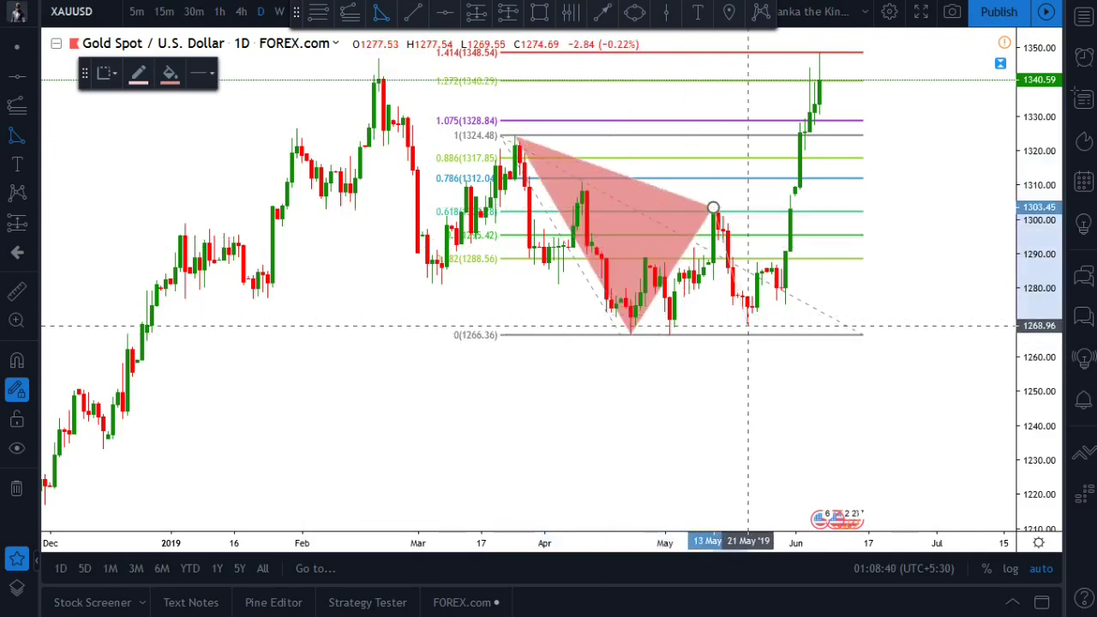
pyautogui.click(748, 326)
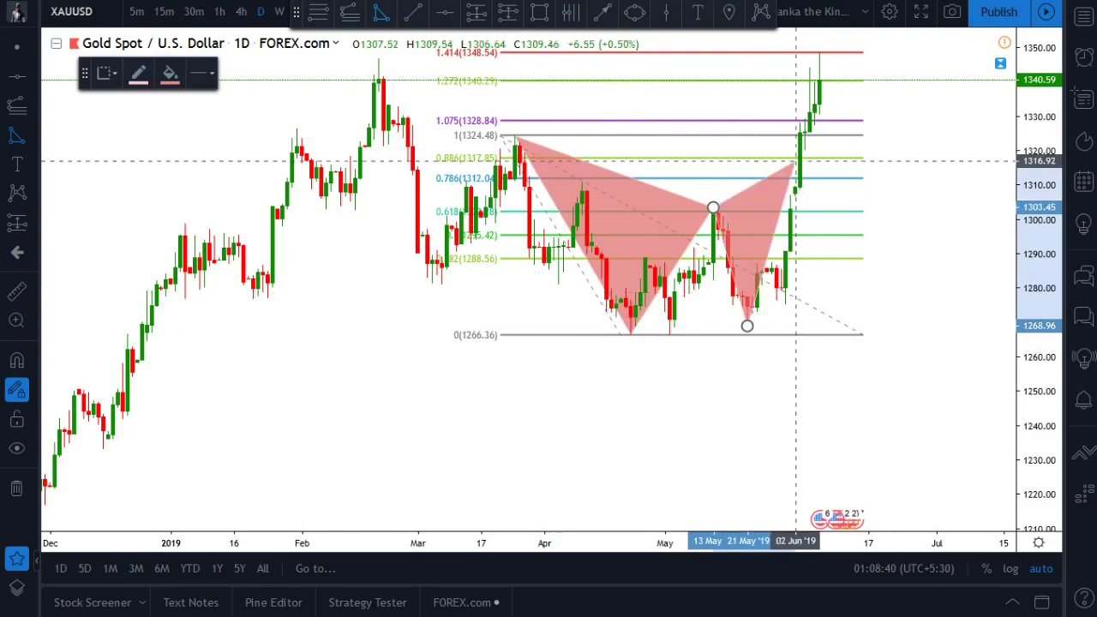
pyautogui.click(821, 54)
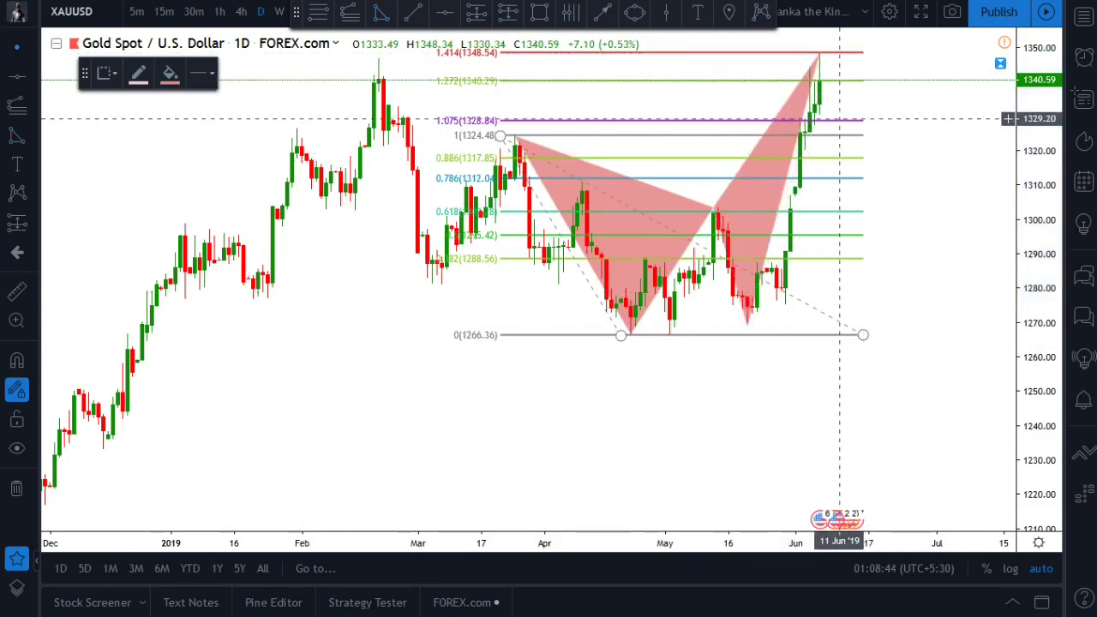
# Delete the gold Fibonacci extension and draw a downward arrow from 1344.56 at 9 Jun '19 to 1293.77 at 30 Jun.
pyautogui.click(840, 120)
pyautogui.press('Delete')
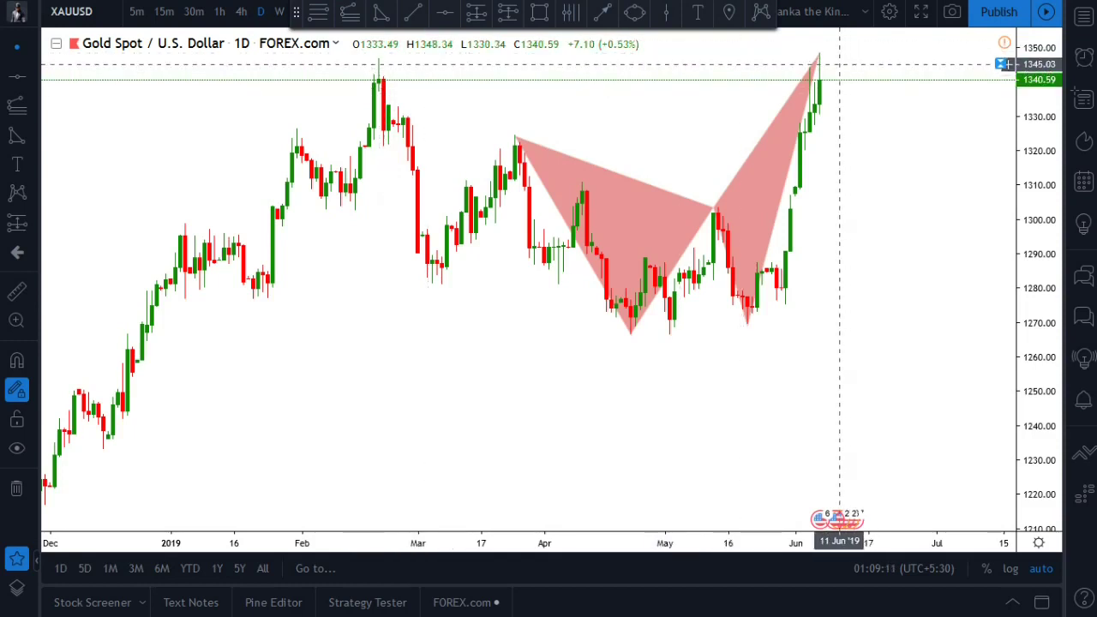
pyautogui.click(819, 77)
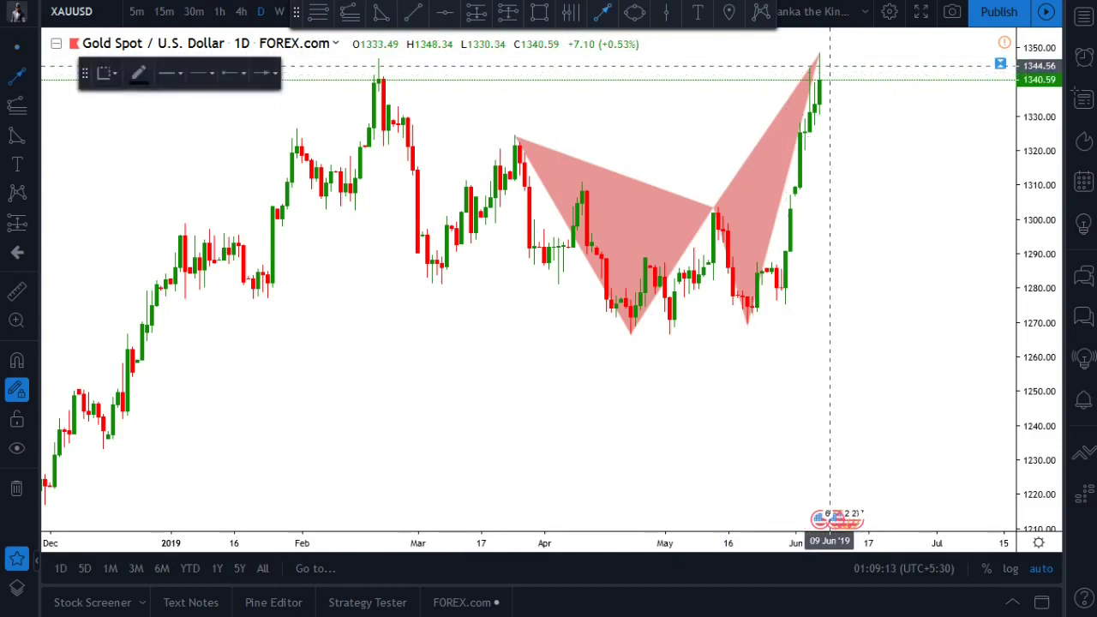
pyautogui.click(829, 66)
pyautogui.click(931, 240)
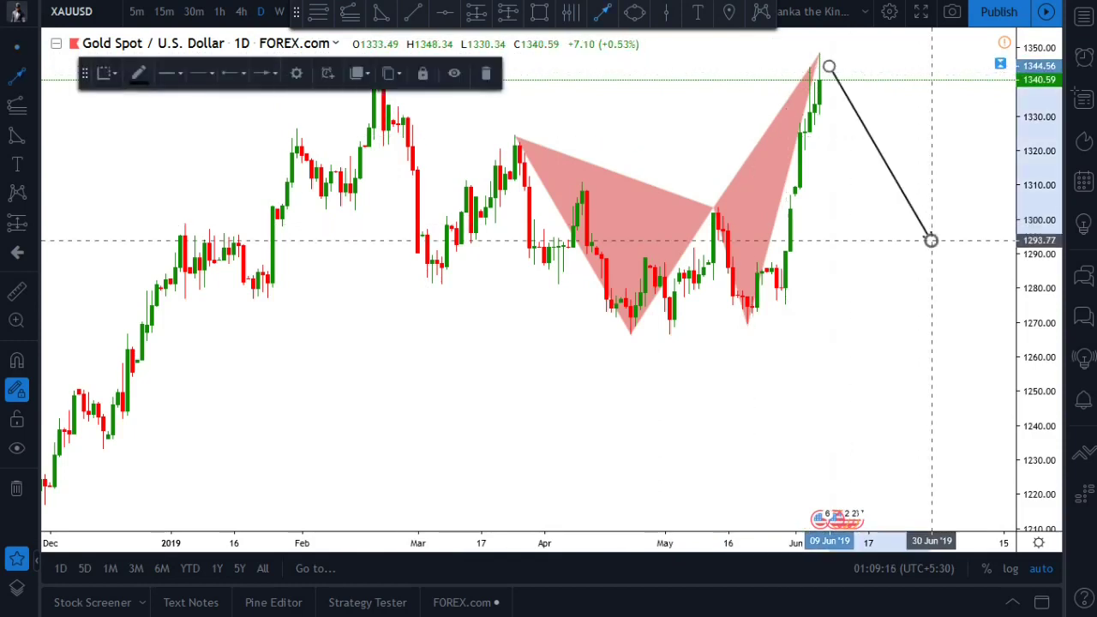
pyautogui.click(825, 303)
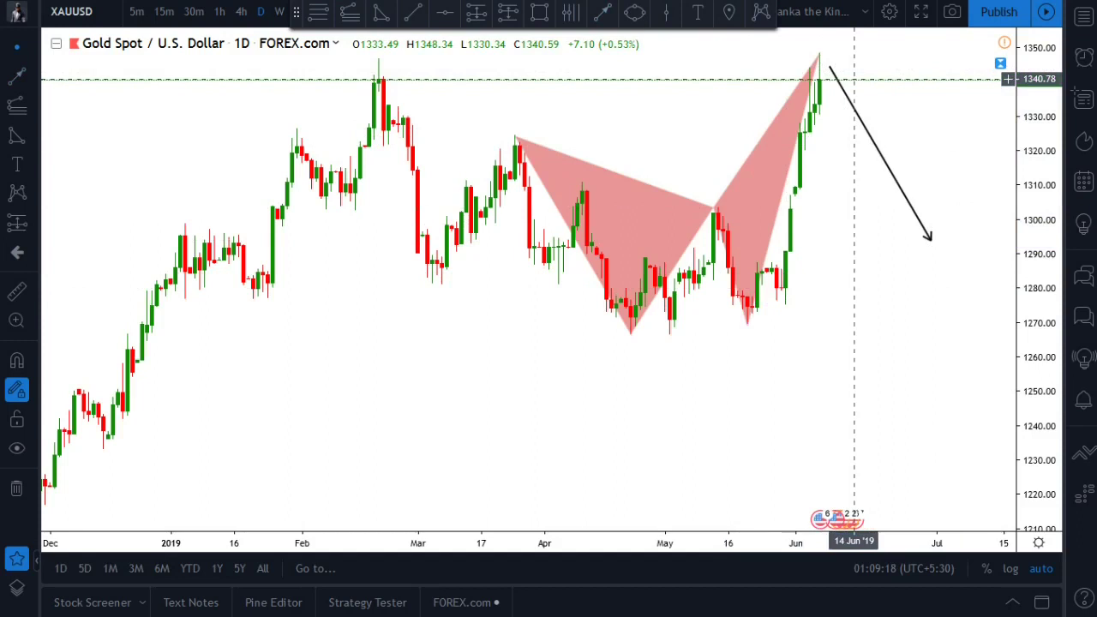
# Measure the potential gold price drop from 1340.31 at 14 Jun '19 to 1290.22 at 17 Jun.
pyautogui.keyDown('shift'); pyautogui.click(854, 80); pyautogui.keyUp('shift')
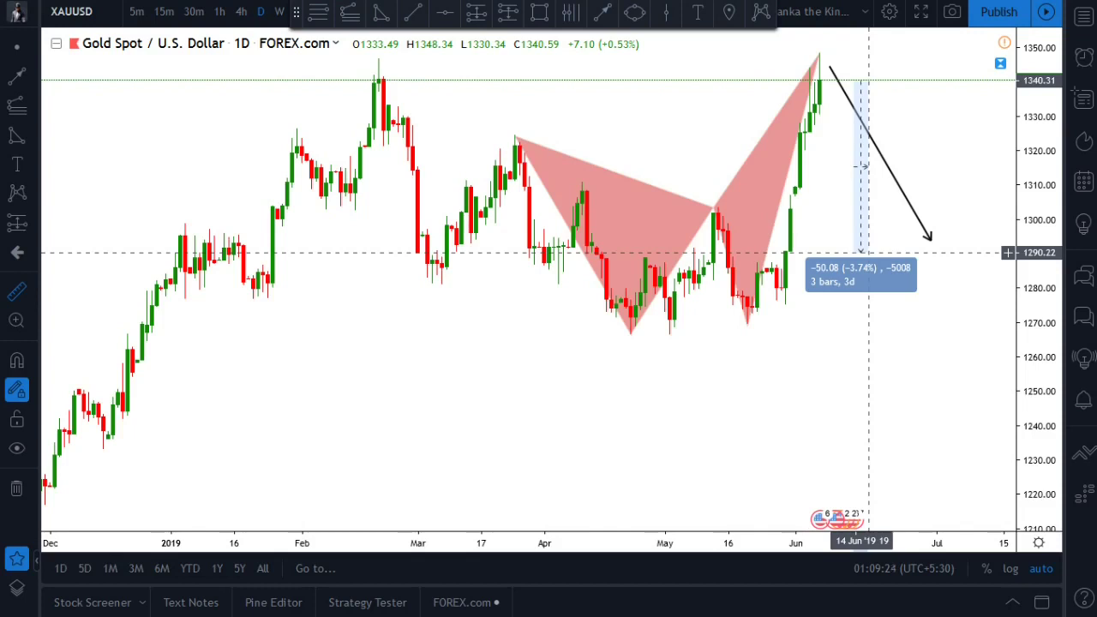
pyautogui.click(869, 253)
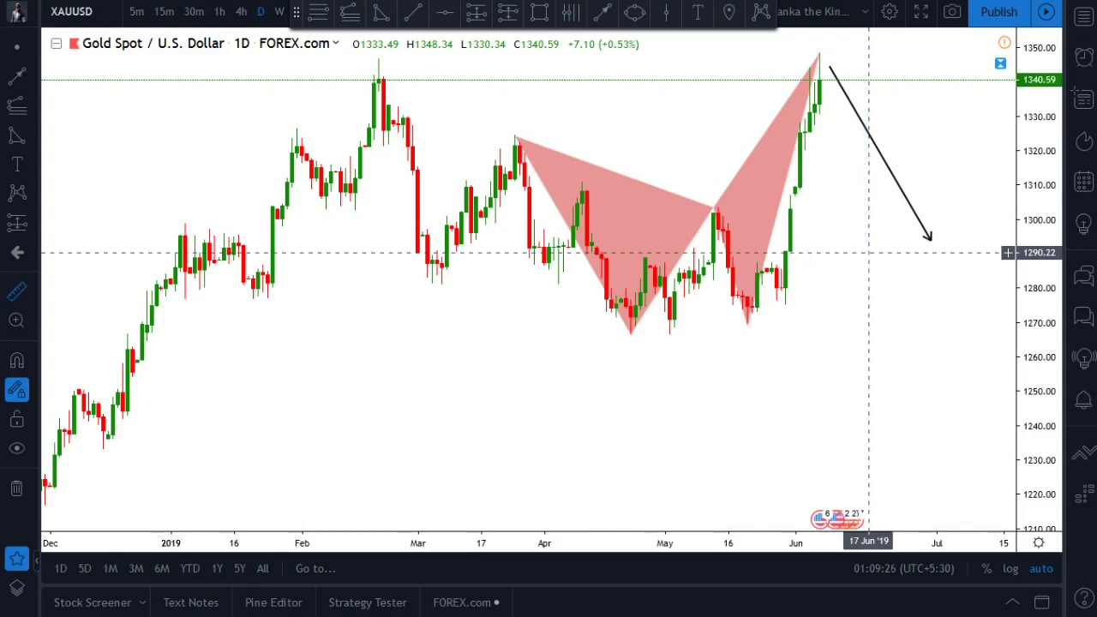